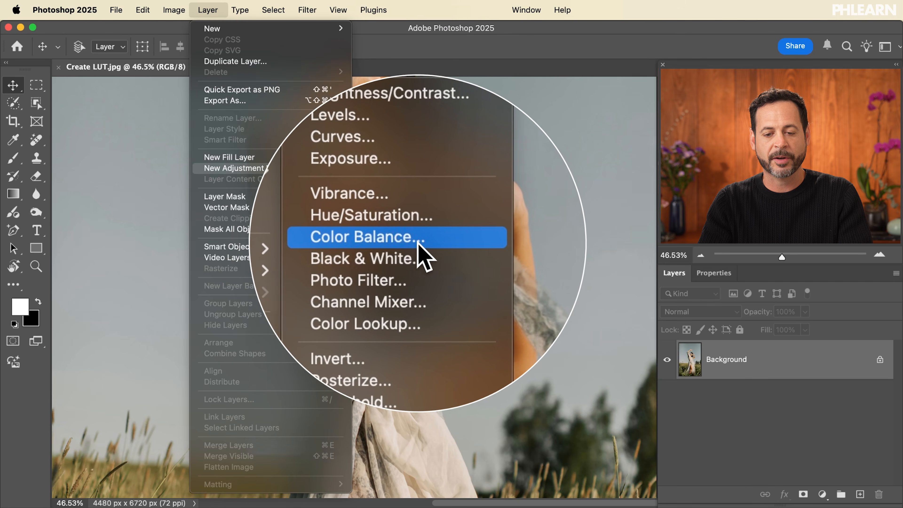
Step: Add a Color Balance adjustment layer with midtones at Cyan/Red -19, Magenta/Green +14 and Yellow/Blue -6
{"action": "left_click", "coordinate": [419, 241]}
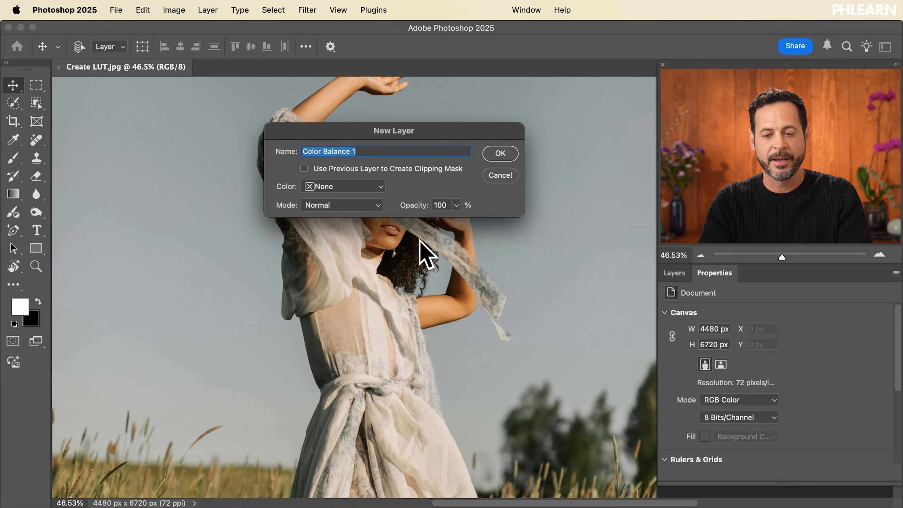
{"action": "left_click", "coordinate": [494, 155]}
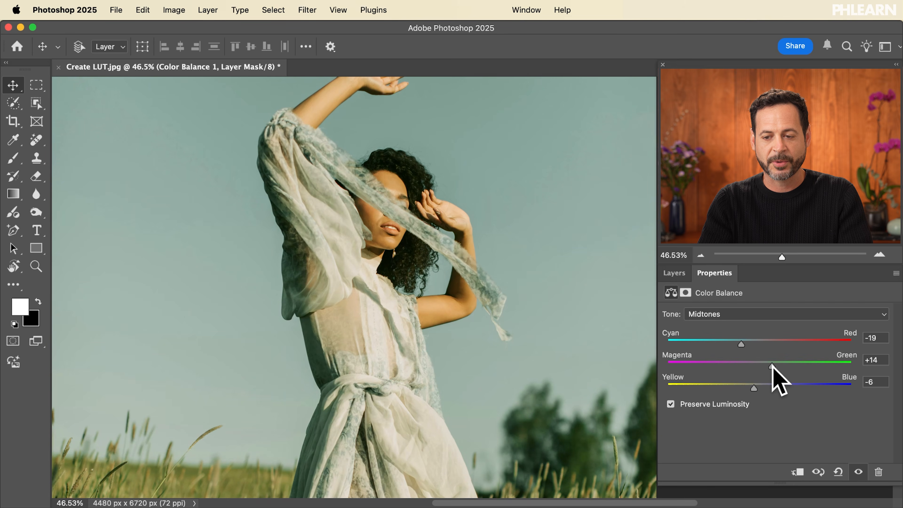
{"action": "left_click", "coordinate": [686, 274]}
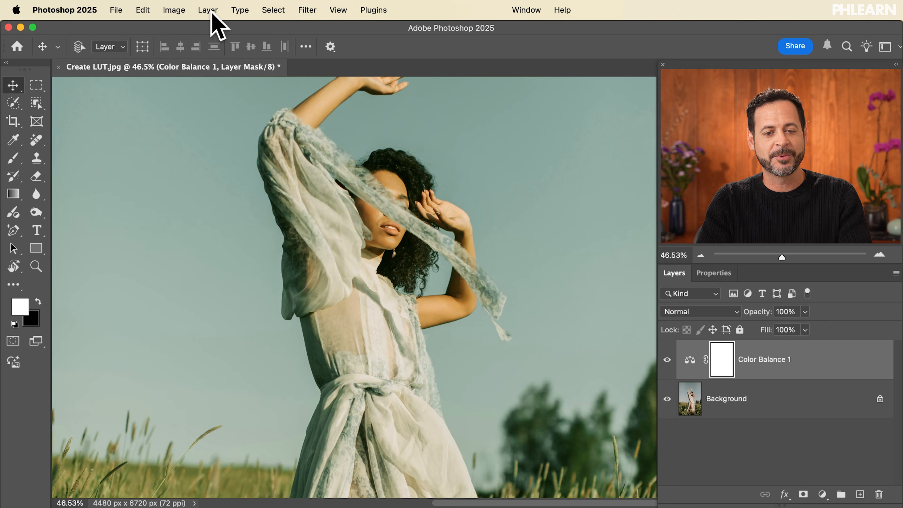
Step: Add a Levels adjustment layer above the Color Balance layer, keeping the default name and Normal mode
{"action": "left_click", "coordinate": [210, 11]}
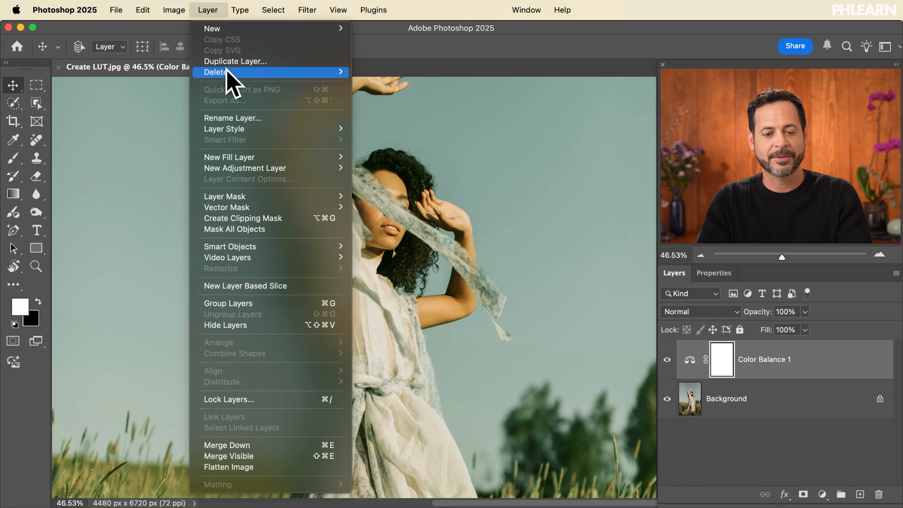
{"action": "mouse_move", "coordinate": [262, 172]}
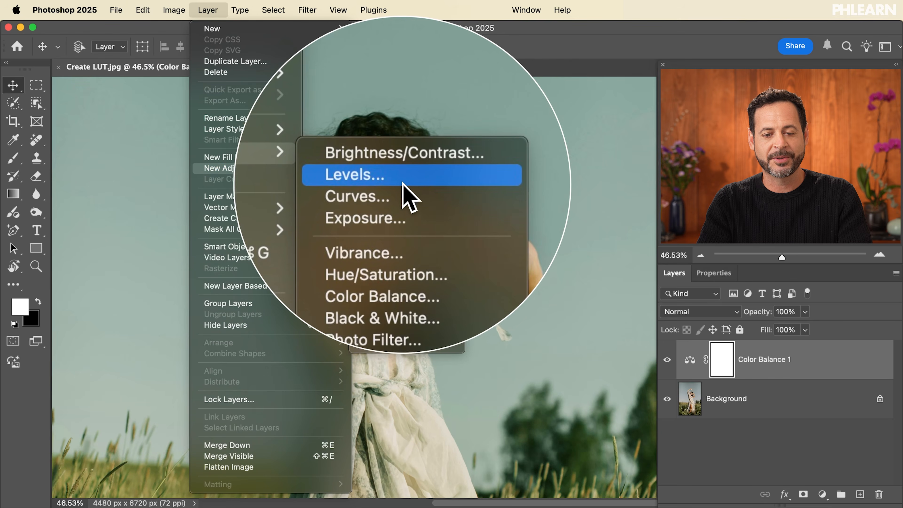
{"action": "left_click", "coordinate": [405, 182]}
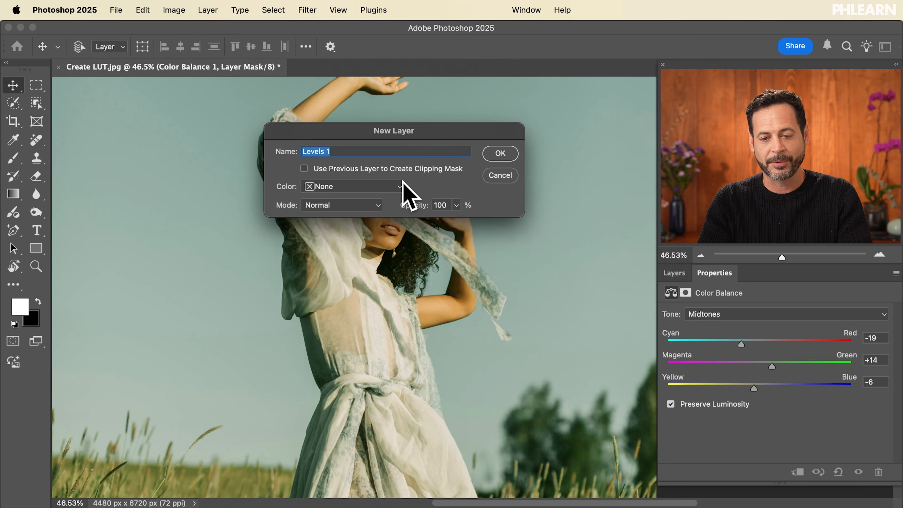
{"action": "left_click", "coordinate": [500, 154]}
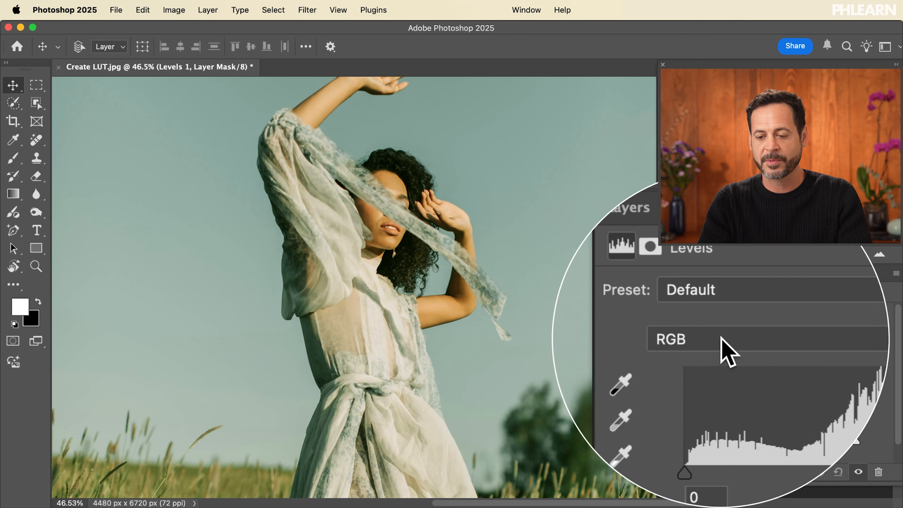
Step: Set the Blue channel's output levels to 44 and 223 in the Levels adjustment
{"action": "left_click", "coordinate": [720, 337]}
{"action": "left_click", "coordinate": [722, 379]}
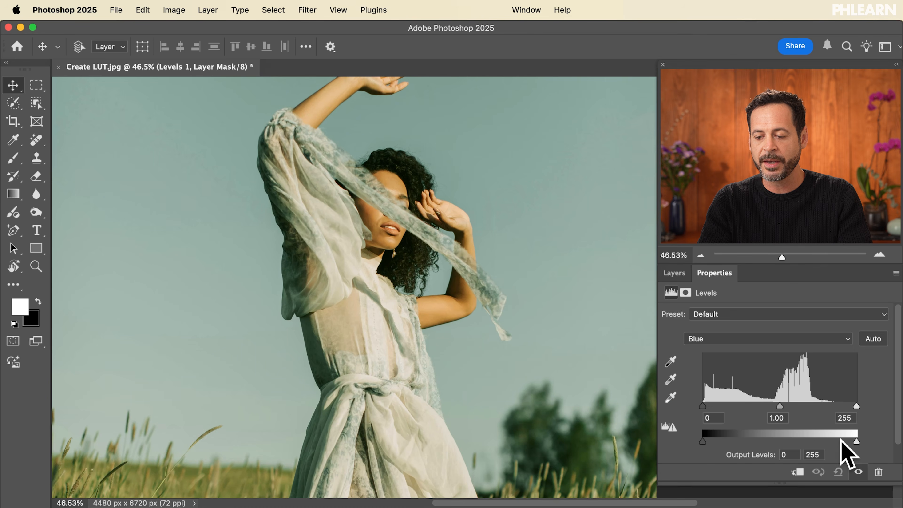
{"action": "left_click_drag", "start_coordinate": [857, 441], "coordinate": [835, 442]}
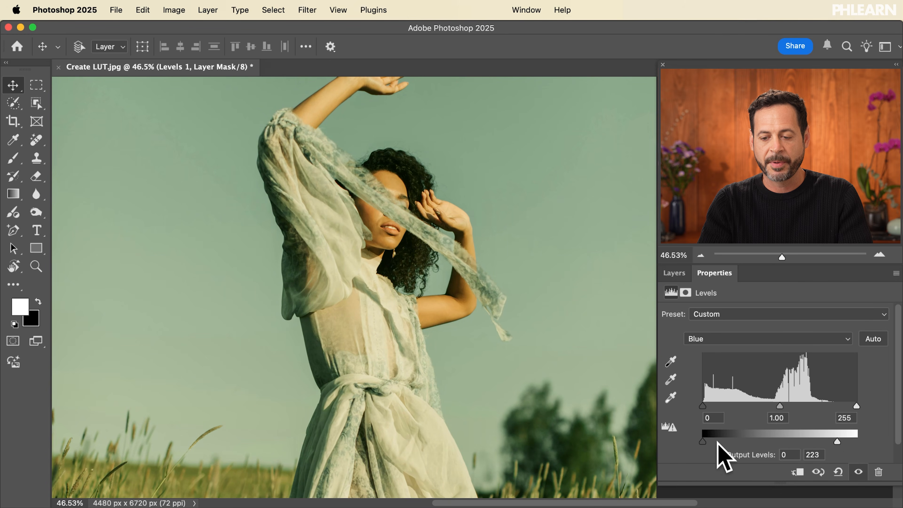
{"action": "left_click_drag", "start_coordinate": [703, 441], "coordinate": [729, 441]}
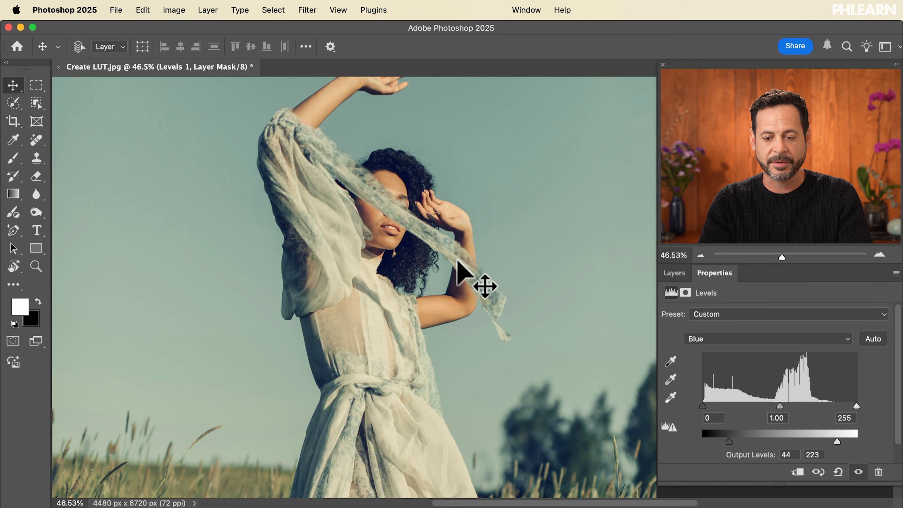
Step: Compare the photo with the Levels and Color Balance layers hidden and shown
{"action": "key", "text": "super+0"}
{"action": "scroll", "coordinate": [462, 272], "scroll_direction": "down", "scroll_amount": 3}
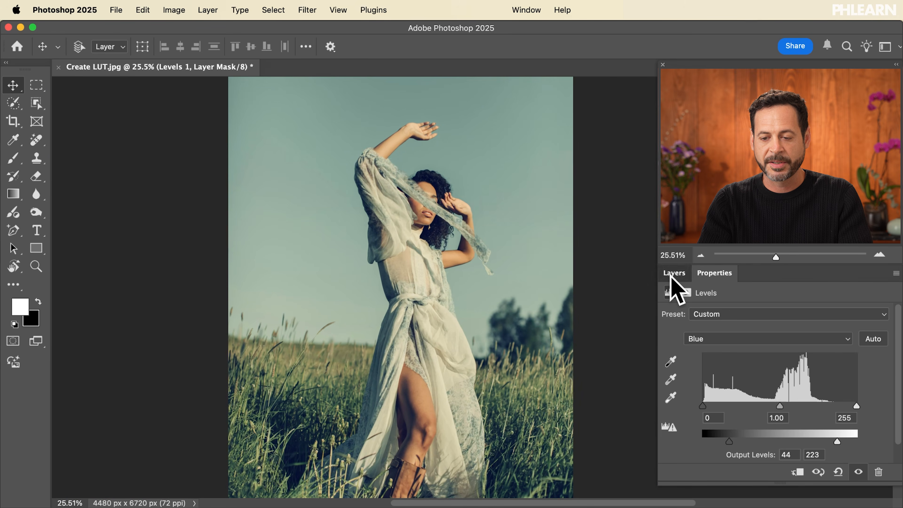
{"action": "left_click", "coordinate": [674, 273]}
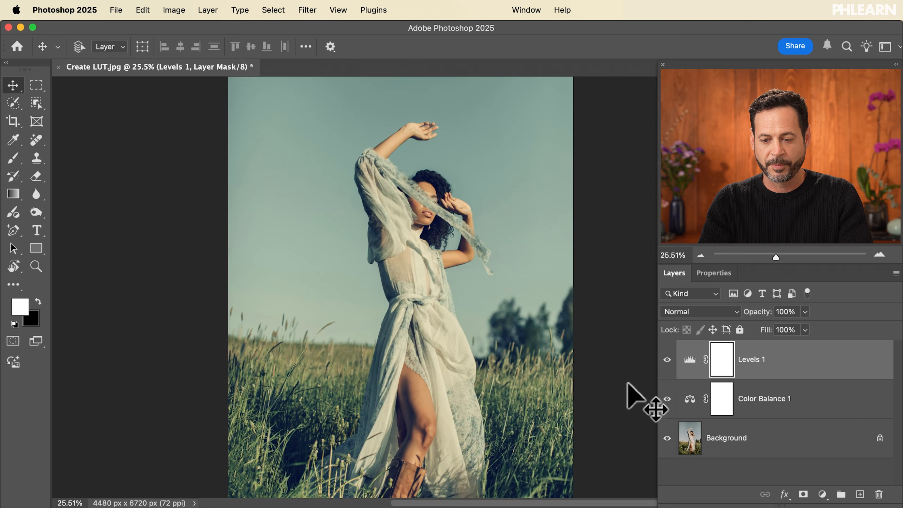
{"action": "left_click", "coordinate": [664, 392]}
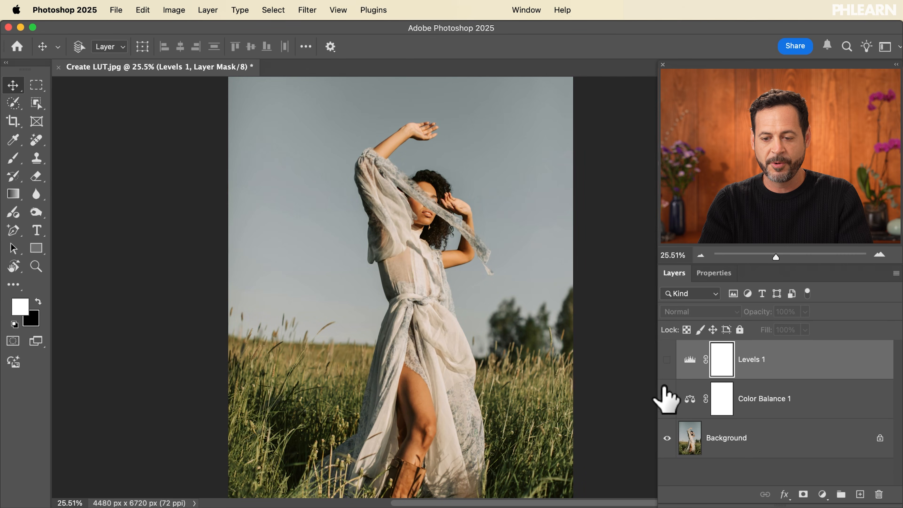
{"action": "left_click_drag", "start_coordinate": [665, 395], "coordinate": [667, 359]}
{"action": "scroll", "coordinate": [477, 270], "scroll_direction": "up", "scroll_amount": 5}
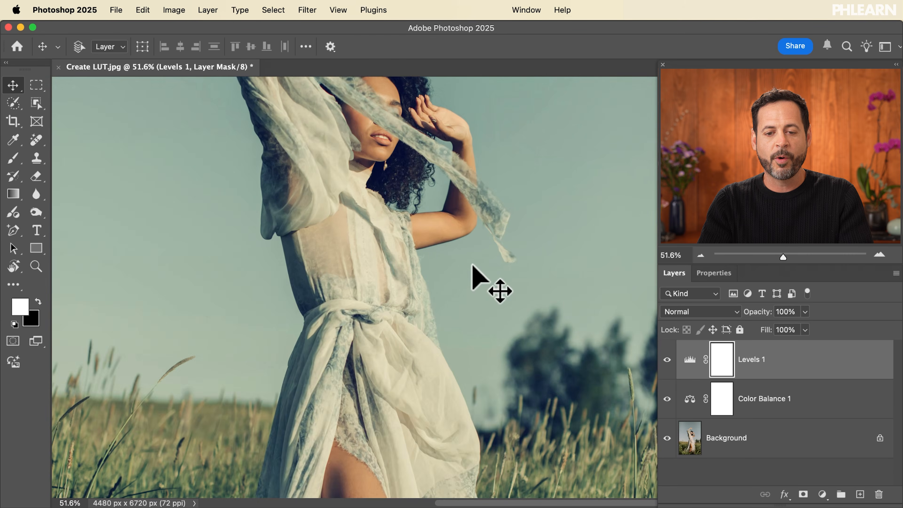
{"action": "scroll", "coordinate": [473, 266], "scroll_direction": "down", "scroll_amount": 3}
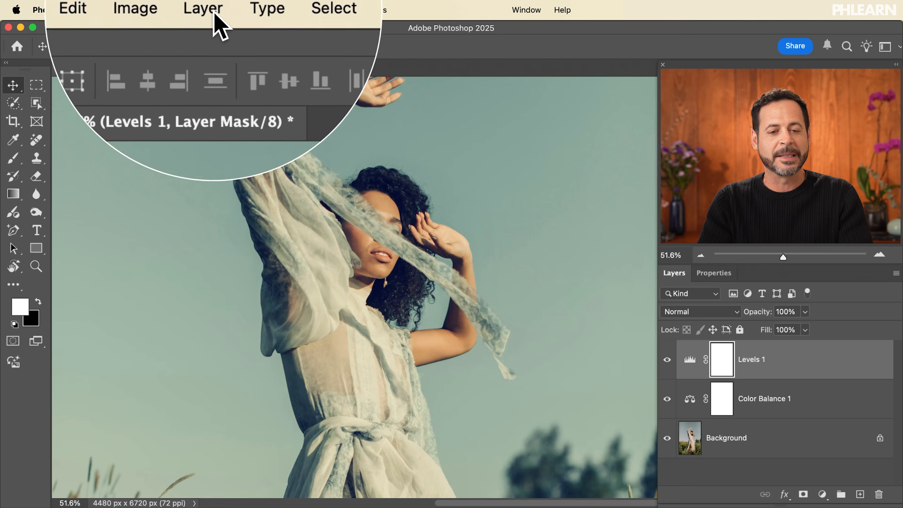
Step: Add a Gradient Map adjustment layer above the Levels layer, keeping the default name and Normal mode
{"action": "left_click", "coordinate": [209, 10]}
{"action": "mouse_move", "coordinate": [249, 174]}
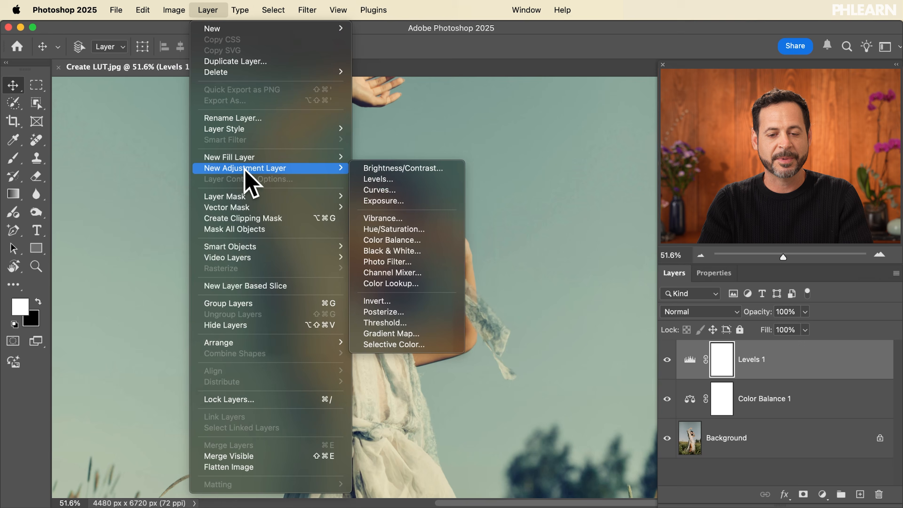
{"action": "left_click", "coordinate": [411, 335]}
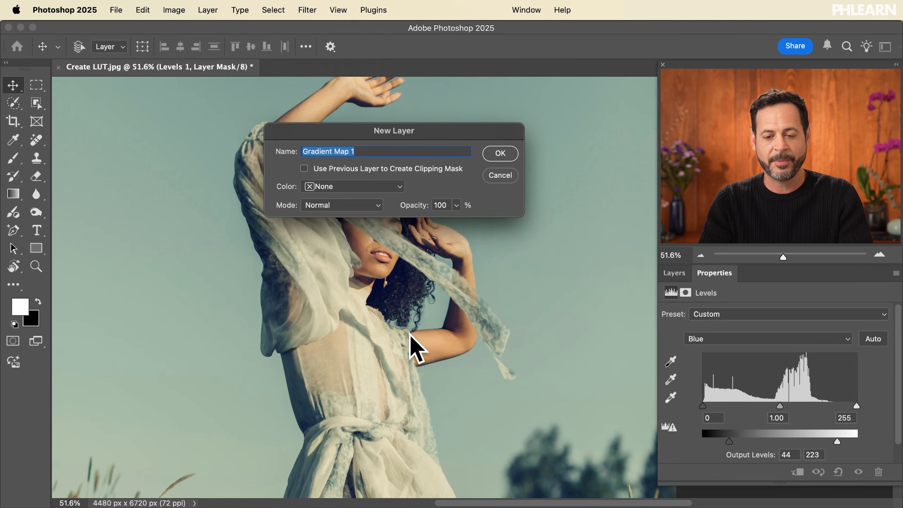
{"action": "left_click", "coordinate": [500, 153]}
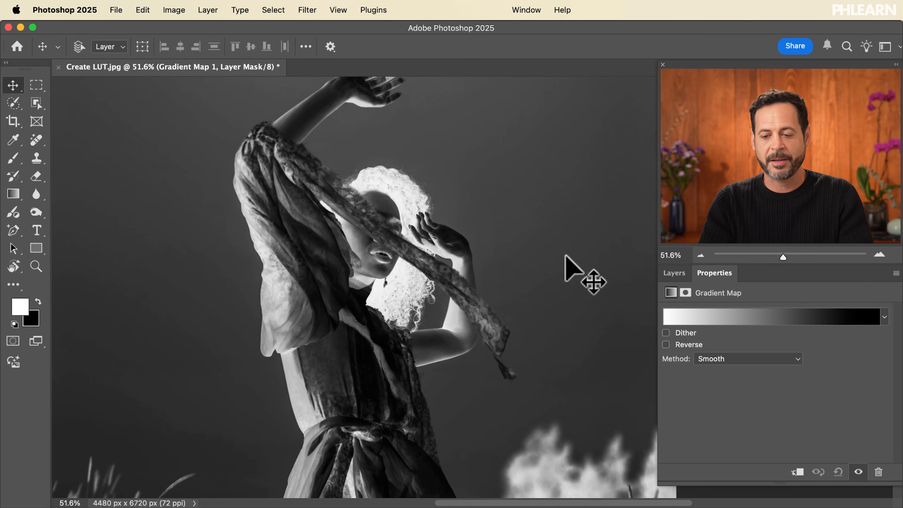
Step: Reverse the white-to-black gradient of the Gradient Map so shadows map to black and highlights to white
{"action": "left_click", "coordinate": [702, 318]}
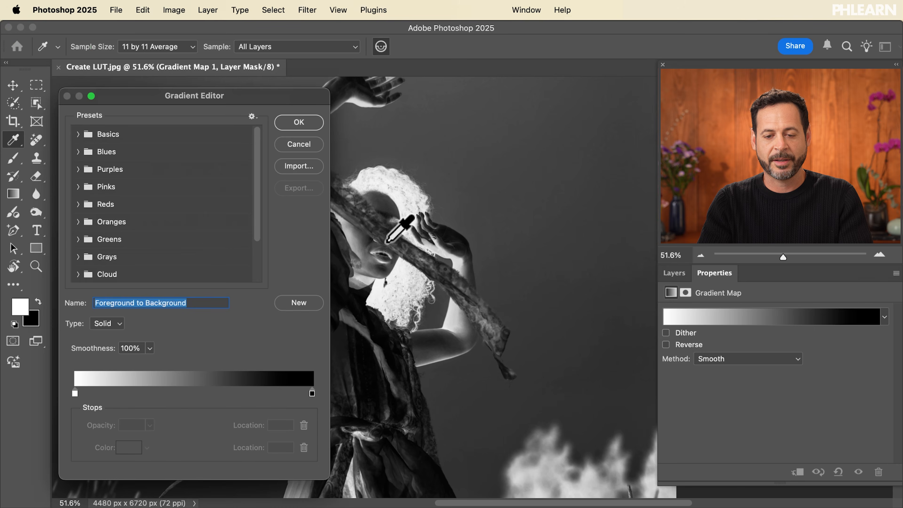
{"action": "left_click", "coordinate": [312, 143]}
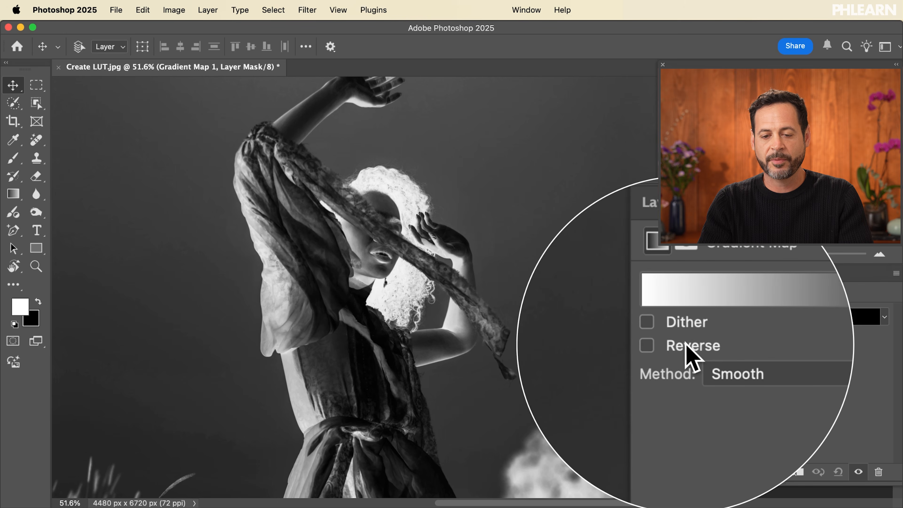
{"action": "left_click", "coordinate": [686, 345]}
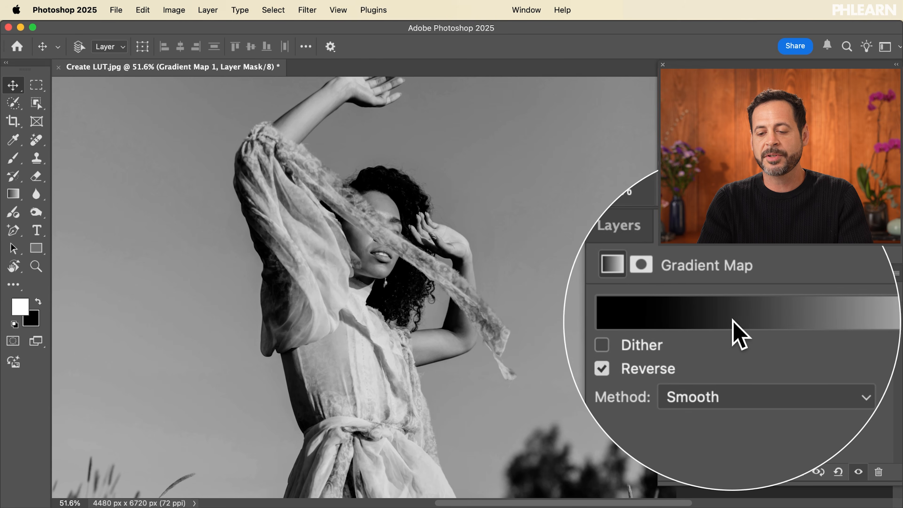
Step: Try several gradient presets from the Blues group on the Gradient Map, including Blue_12 and Blue_25
{"action": "left_click", "coordinate": [717, 320]}
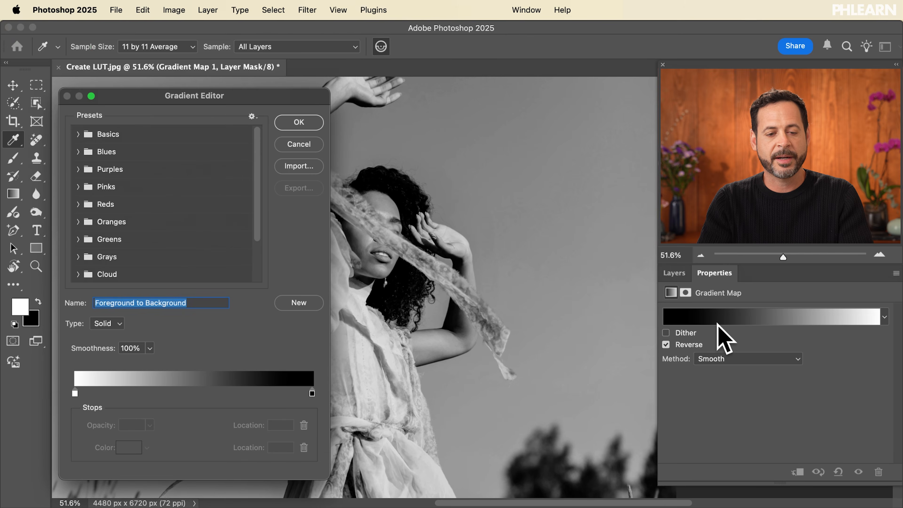
{"action": "left_click", "coordinate": [78, 151]}
{"action": "left_click", "coordinate": [120, 170]}
{"action": "left_click", "coordinate": [131, 194]}
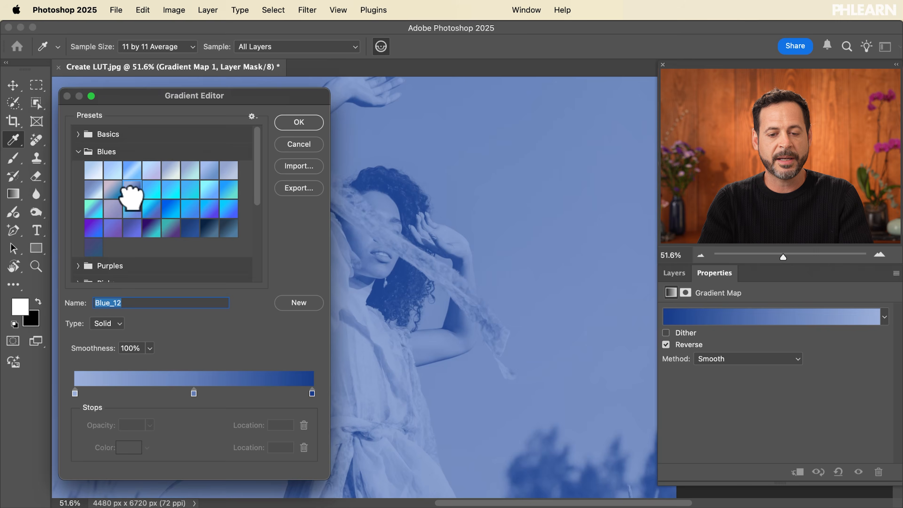
{"action": "left_click", "coordinate": [152, 228]}
{"action": "left_click", "coordinate": [113, 228]}
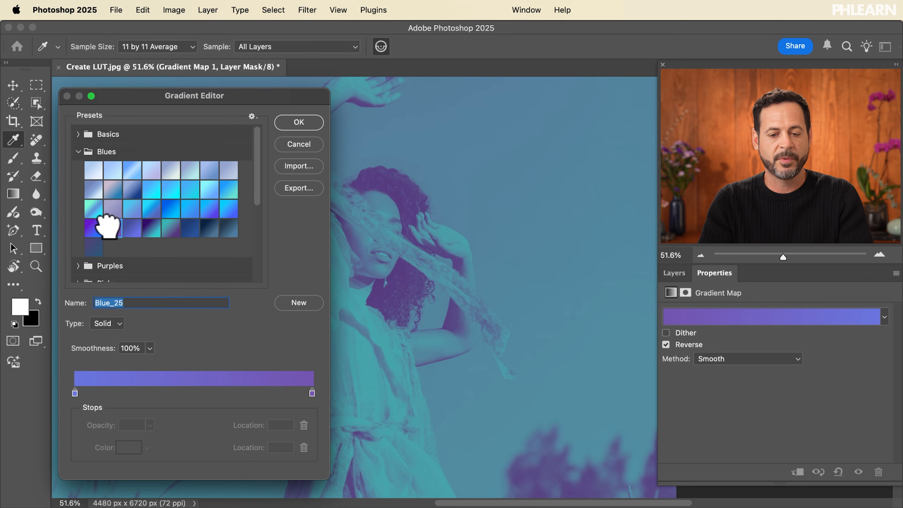
{"action": "left_click", "coordinate": [78, 151]}
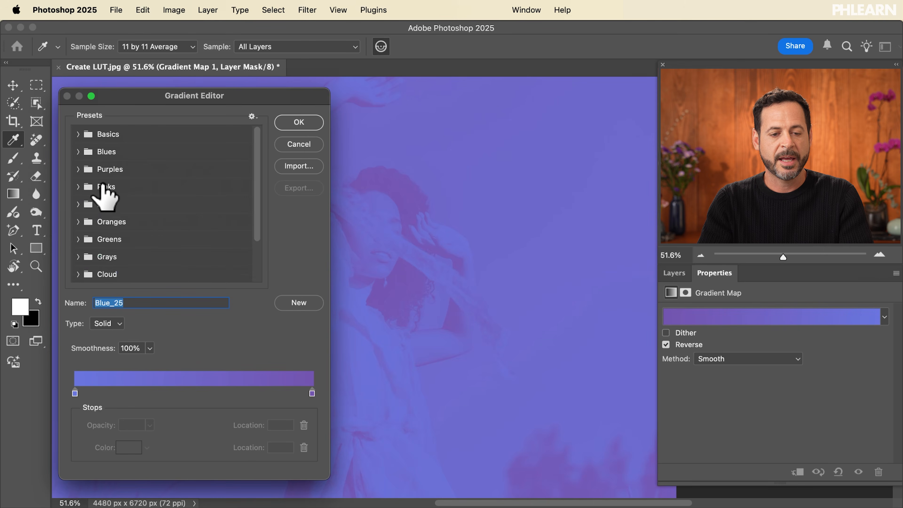
Step: Apply the pink, orange and navy gradient preset from the Purples group to the Gradient Map
{"action": "left_click", "coordinate": [77, 169]}
{"action": "left_click", "coordinate": [130, 199]}
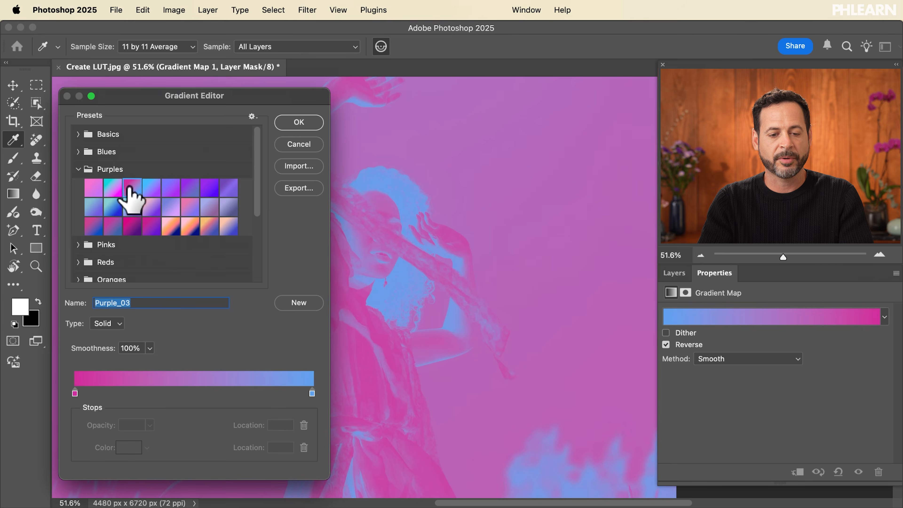
{"action": "left_click", "coordinate": [166, 224]}
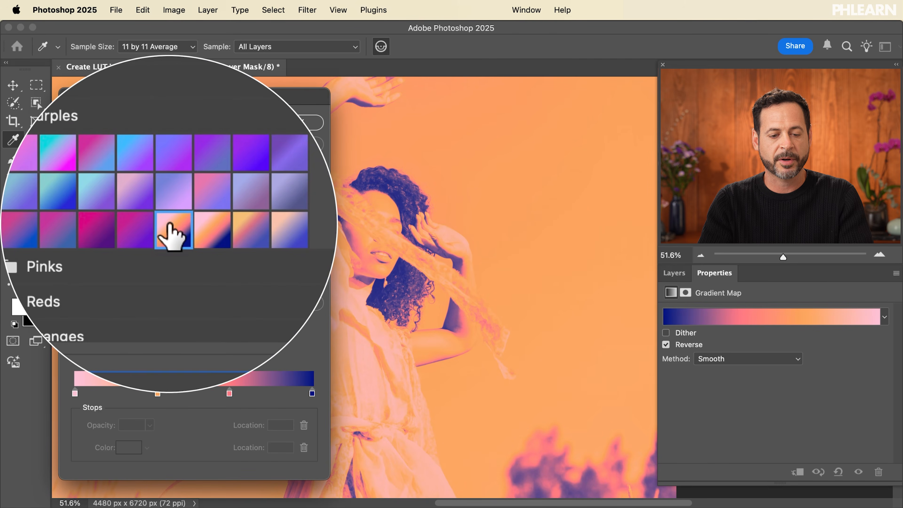
{"action": "left_click", "coordinate": [290, 124]}
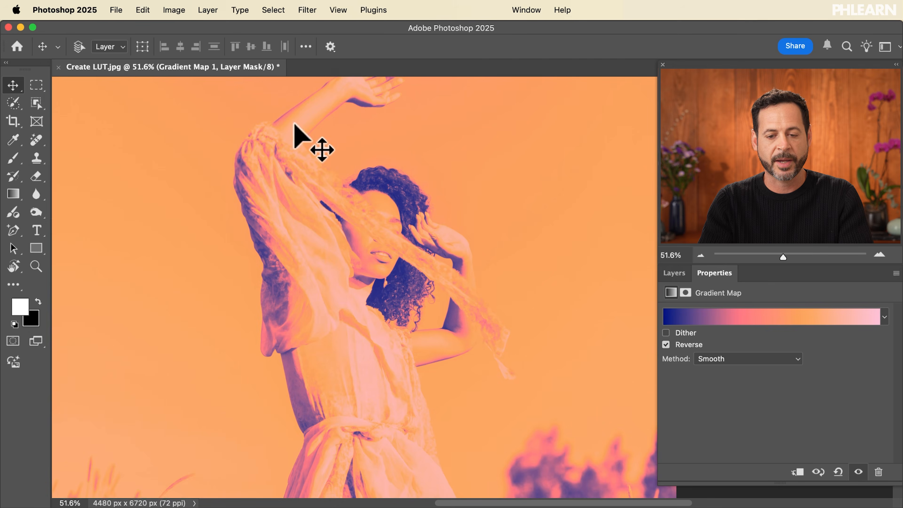
Step: Check the gradient unreversed, restore its reversal, and set the Gradient Map layer's opacity to 28%
{"action": "left_click", "coordinate": [676, 345]}
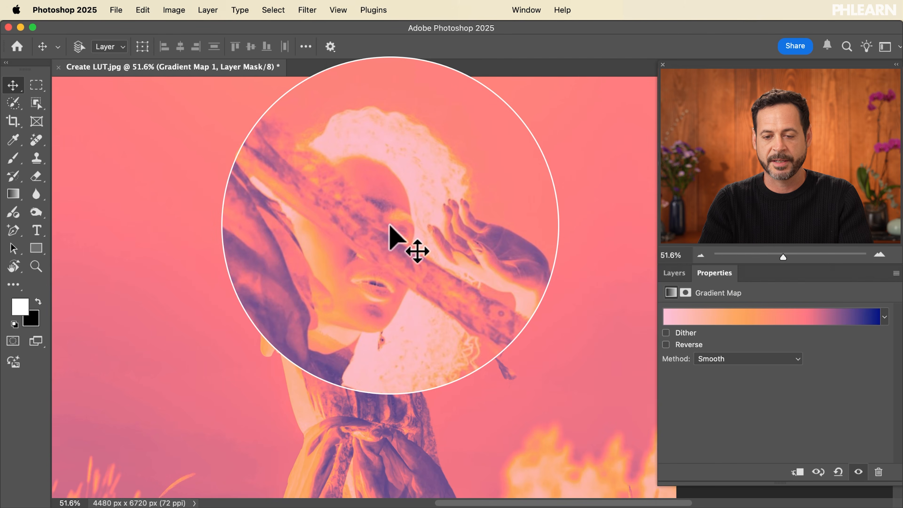
{"action": "left_click", "coordinate": [683, 343]}
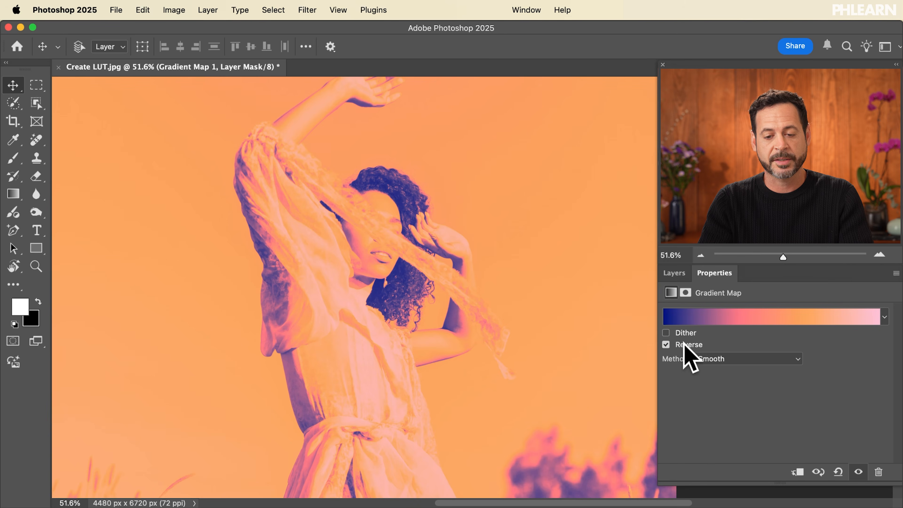
{"action": "left_click", "coordinate": [674, 273]}
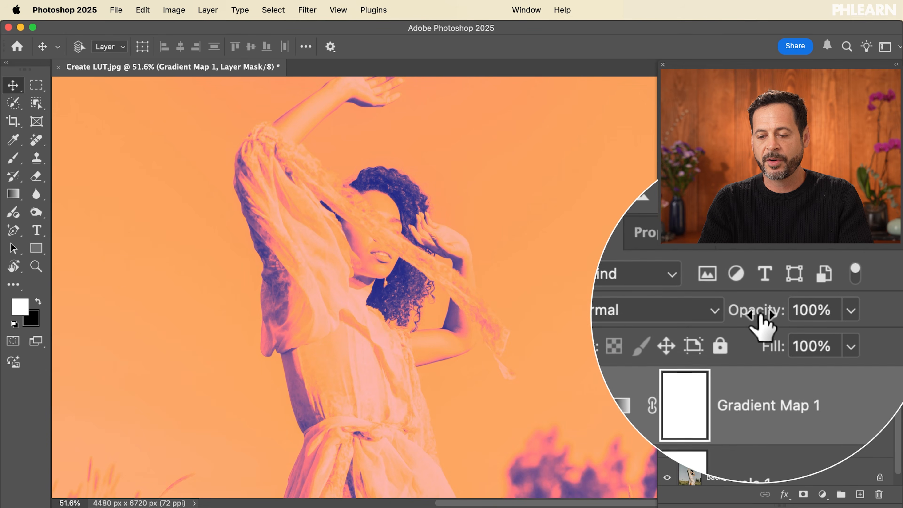
{"action": "mouse_move", "coordinate": [754, 314]}
{"action": "left_mouse_down"}
{"action": "mouse_move", "coordinate": [737, 315]}
{"action": "mouse_move", "coordinate": [750, 315]}
{"action": "left_mouse_up"}
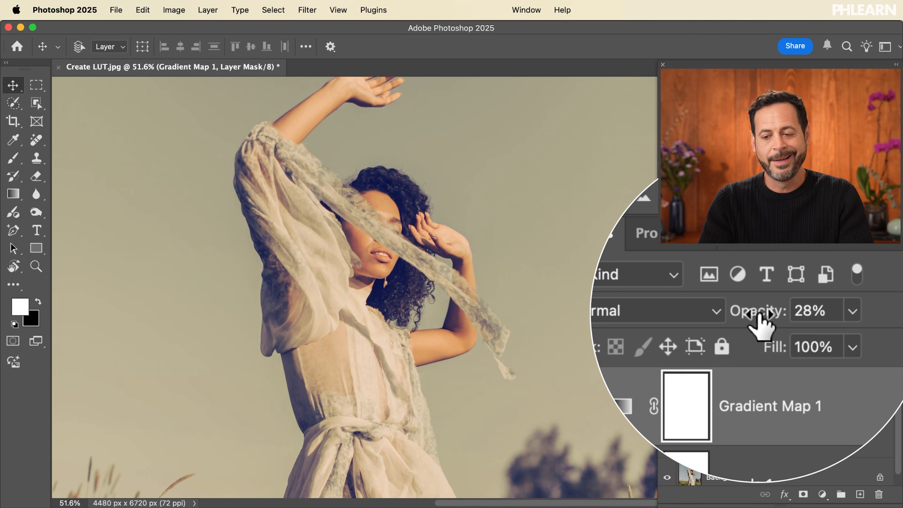
Step: Compare the photo with the adjustment layers, especially the Gradient Map, hidden and shown, close up and in full view
{"action": "left_click", "coordinate": [668, 360]}
{"action": "left_click", "coordinate": [668, 359]}
{"action": "left_click", "coordinate": [667, 359]}
{"action": "left_click", "coordinate": [668, 359]}
{"action": "left_click", "coordinate": [668, 359]}
{"action": "left_click", "coordinate": [668, 360]}
{"action": "scroll", "coordinate": [570, 307], "scroll_direction": "down", "scroll_amount": 5}
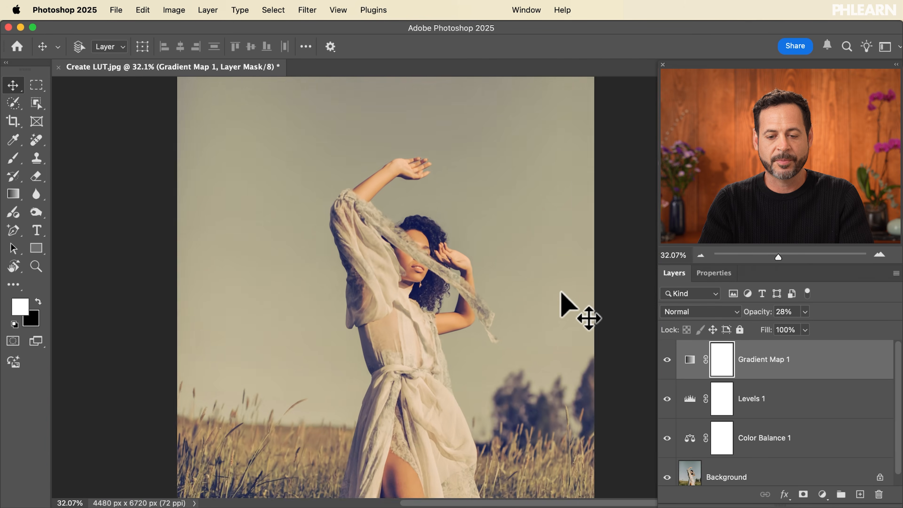
{"action": "scroll", "coordinate": [561, 293], "scroll_direction": "down", "scroll_amount": 2}
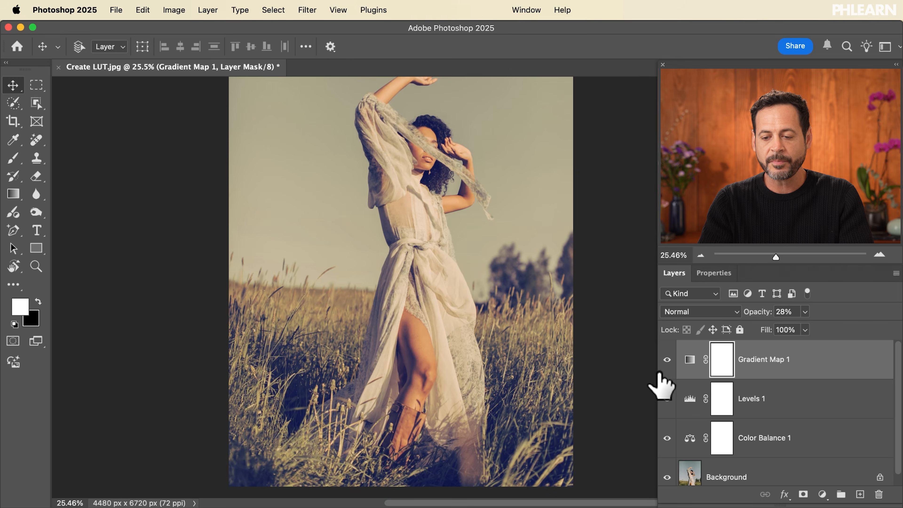
{"action": "left_click", "coordinate": [668, 360]}
{"action": "left_click", "coordinate": [667, 398]}
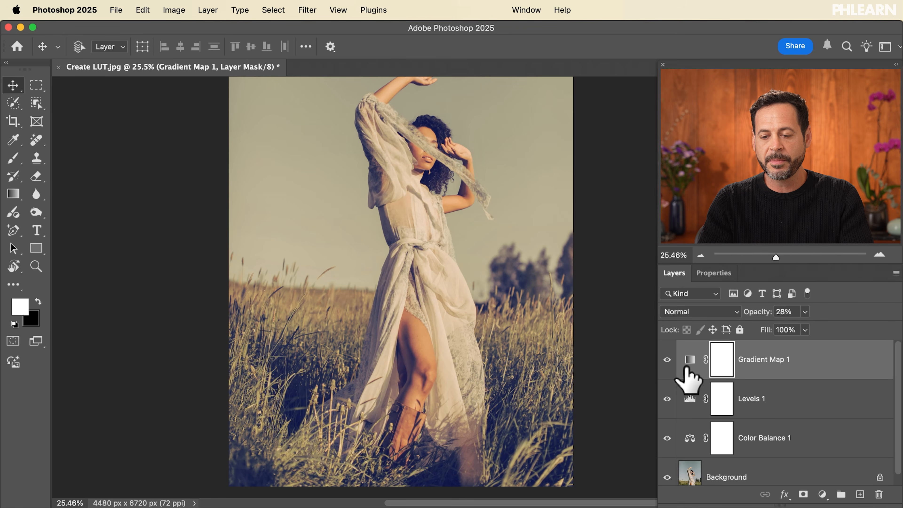
Step: Compare the photo with the Gradient Map hidden and shown, inspect it close up, and show all three adjustment layers again
{"action": "left_click", "coordinate": [667, 360]}
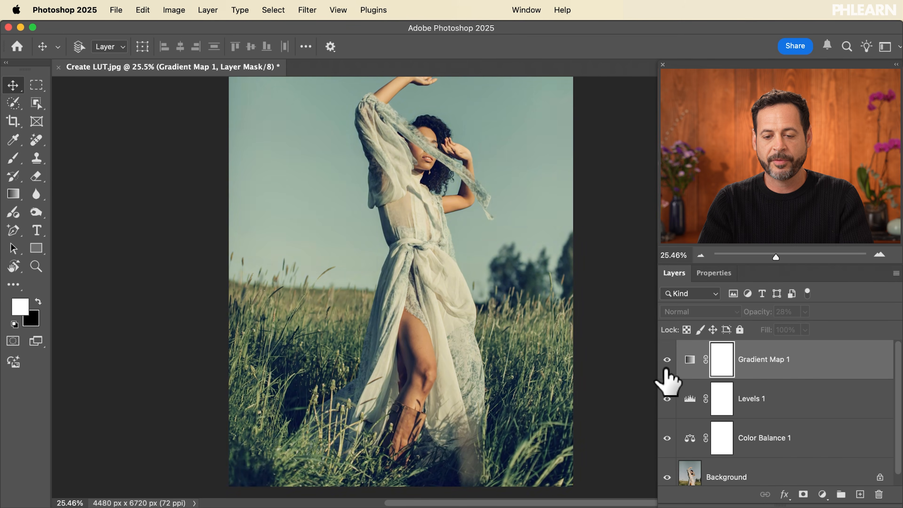
{"action": "left_click", "coordinate": [667, 360]}
{"action": "scroll", "coordinate": [510, 315], "scroll_direction": "up", "scroll_amount": 5}
{"action": "scroll", "coordinate": [510, 315], "scroll_direction": "down", "scroll_amount": 2}
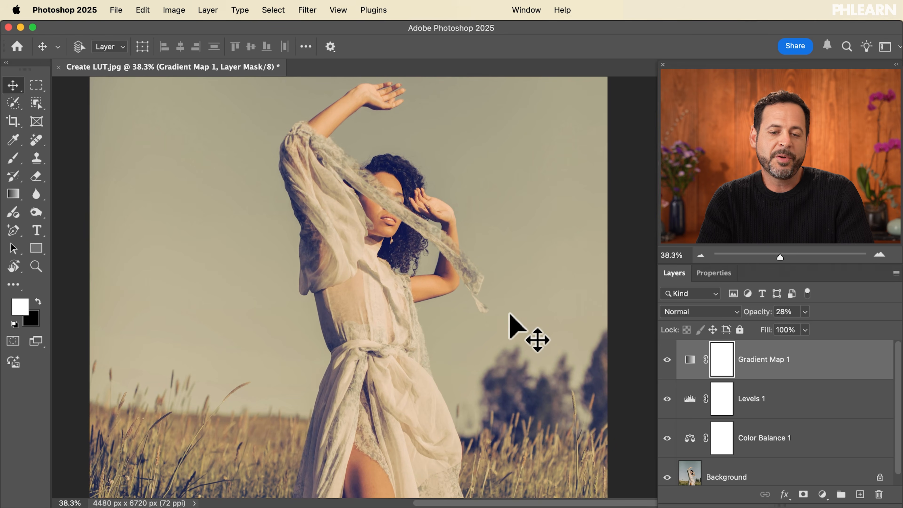
{"action": "scroll", "coordinate": [510, 315], "scroll_direction": "down", "scroll_amount": 3}
{"action": "scroll", "coordinate": [510, 315], "scroll_direction": "up", "scroll_amount": 5}
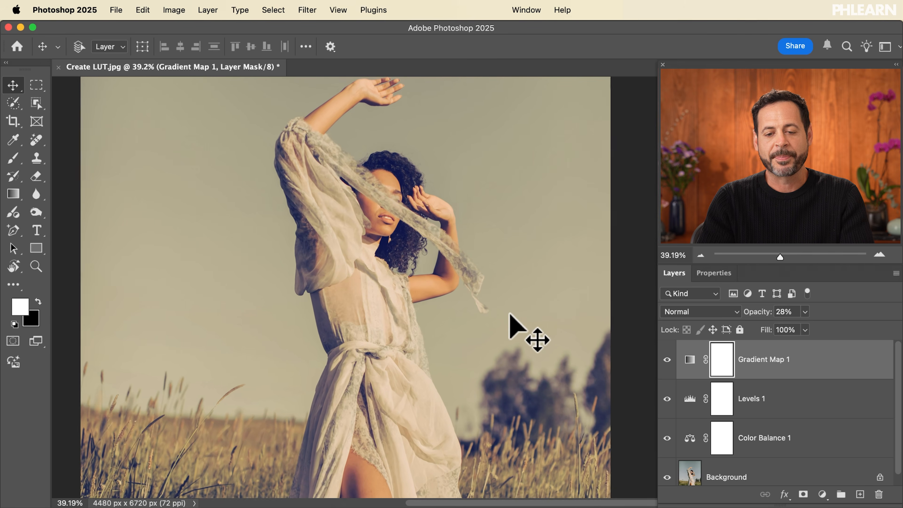
{"action": "scroll", "coordinate": [510, 315], "scroll_direction": "up", "scroll_amount": 1}
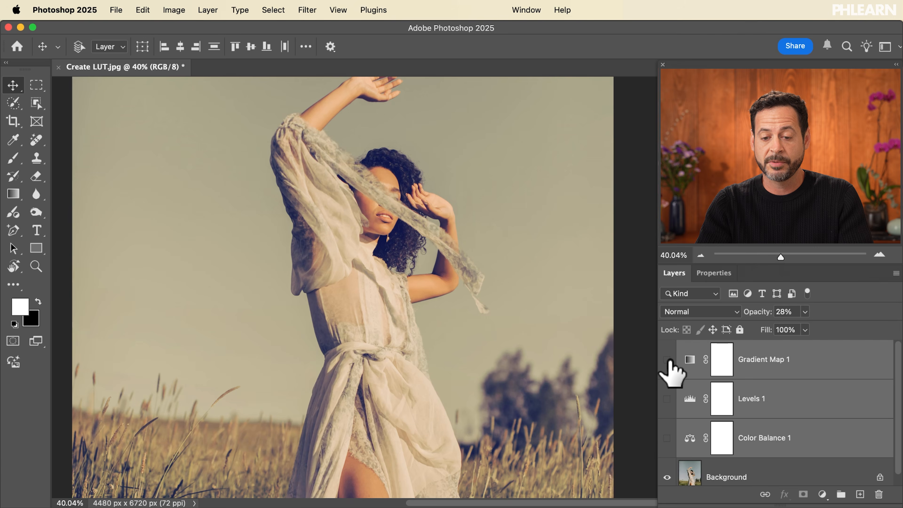
{"action": "left_click", "coordinate": [668, 360]}
{"action": "left_click", "coordinate": [668, 438]}
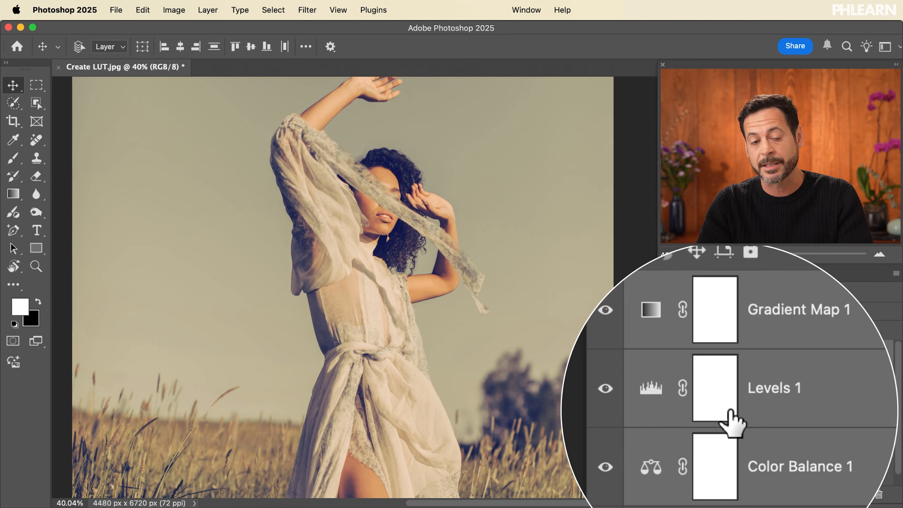
Step: Export the grade as color lookup tables in 3DL, CUBE, CSP and ICC Profile formats, with Medium quality and 32 grid points
{"action": "left_click", "coordinate": [114, 10]}
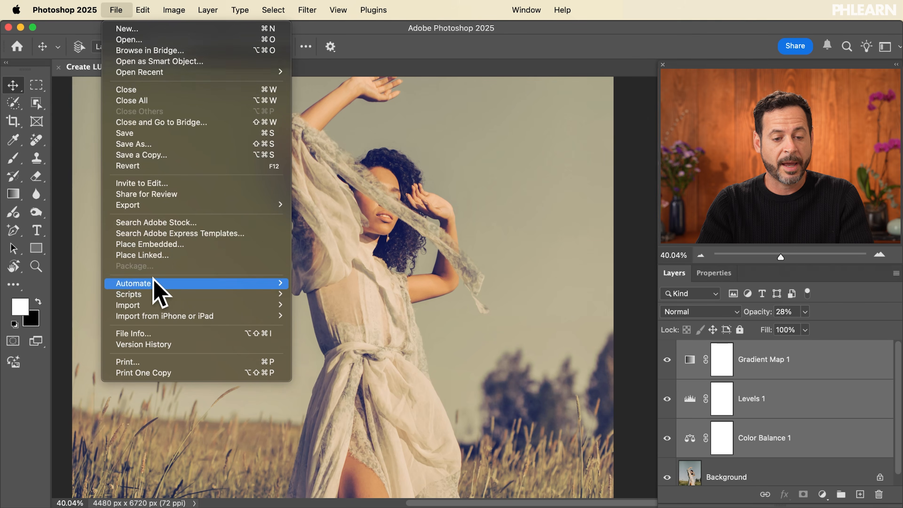
{"action": "mouse_move", "coordinate": [151, 205]}
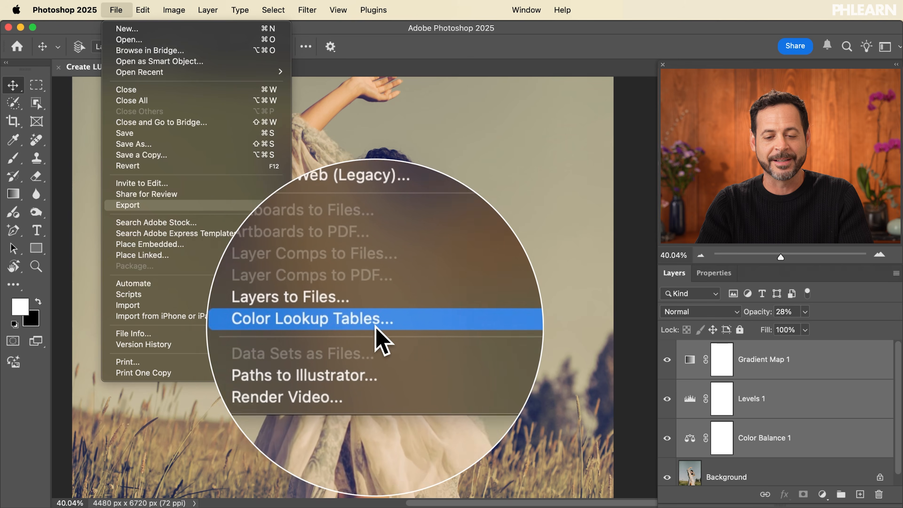
{"action": "left_click", "coordinate": [357, 326]}
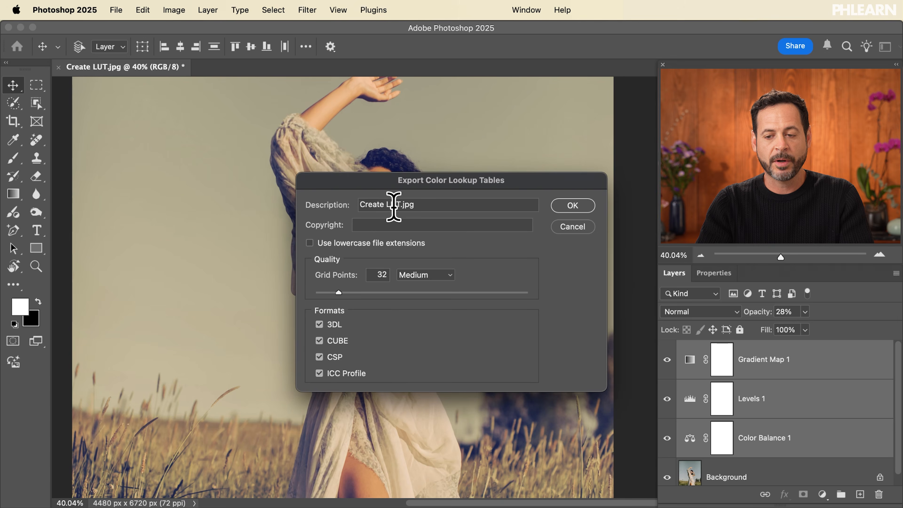
{"action": "left_click_drag", "start_coordinate": [459, 181], "coordinate": [359, 222]}
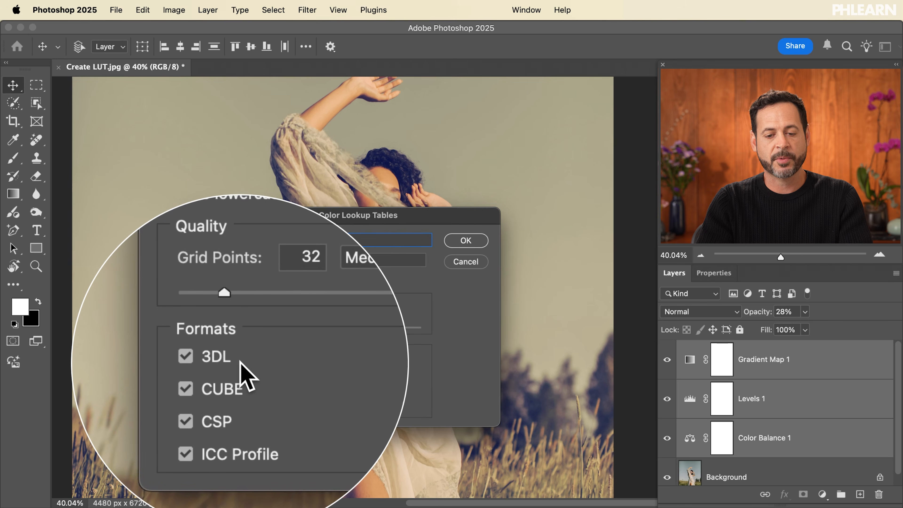
{"action": "left_click", "coordinate": [462, 241]}
{"action": "left_click_drag", "start_coordinate": [484, 64], "coordinate": [402, 64]}
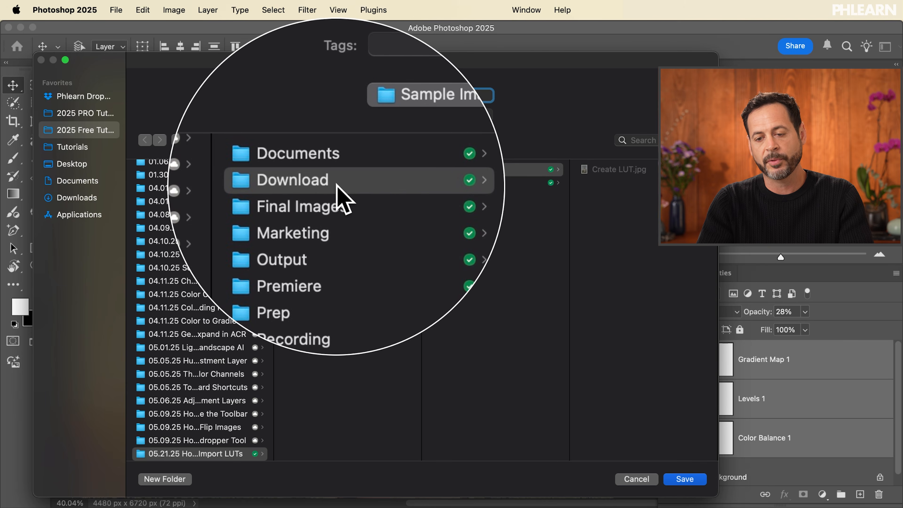
Step: Create a folder named LUT inside Download and save the lookup tables there as Warm Cool Vibe.lut
{"action": "left_click", "coordinate": [313, 185]}
{"action": "key", "text": "super+shift+n"}
{"action": "type", "text": "LUT"}
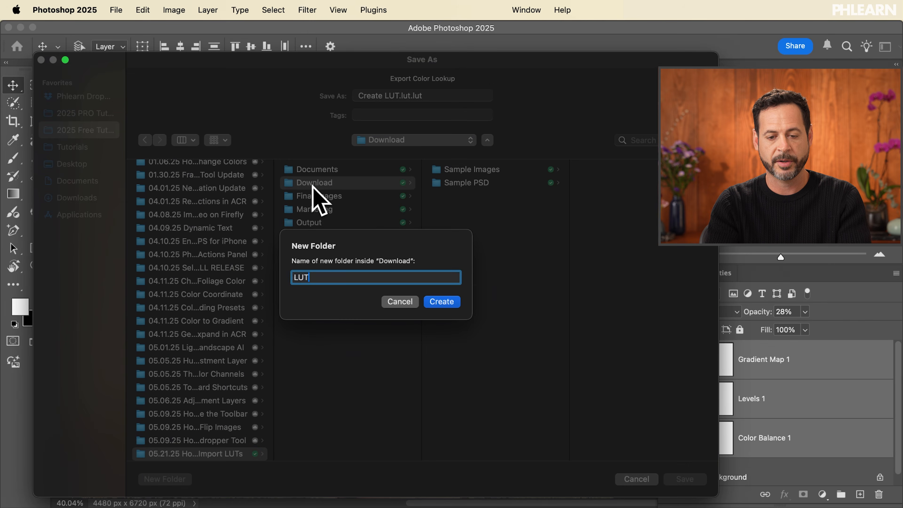
{"action": "key", "text": "Return"}
{"action": "left_click", "coordinate": [434, 95]}
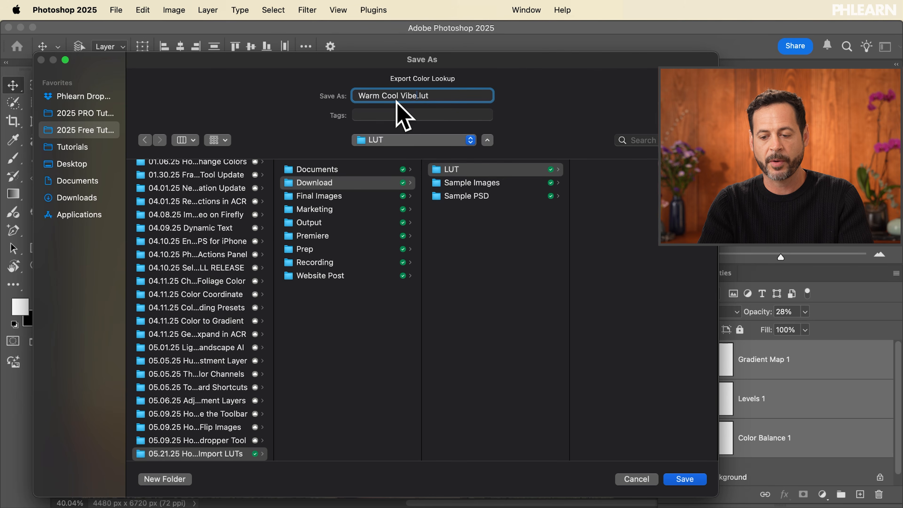
{"action": "left_click", "coordinate": [684, 479]}
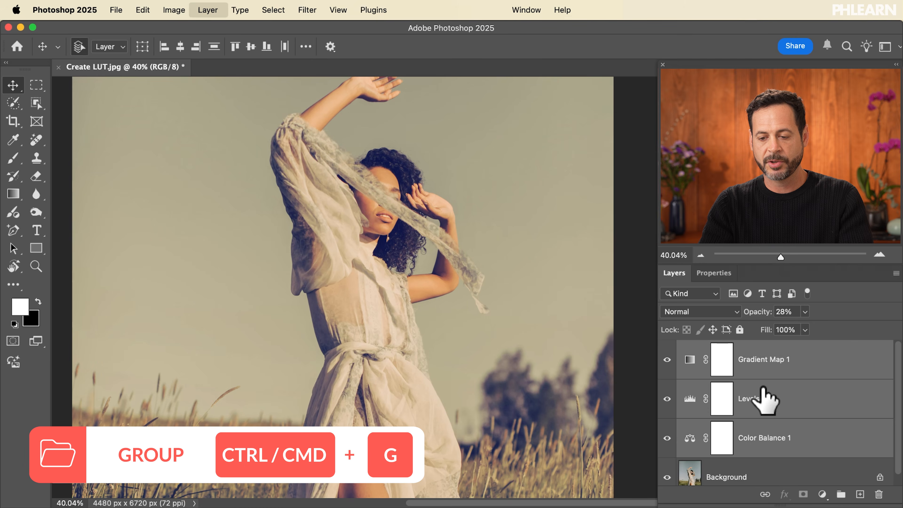
Step: Group the Gradient Map, Levels and Color Balance layers and hide the group
{"action": "key", "text": "super+g"}
{"action": "left_click", "coordinate": [667, 348]}
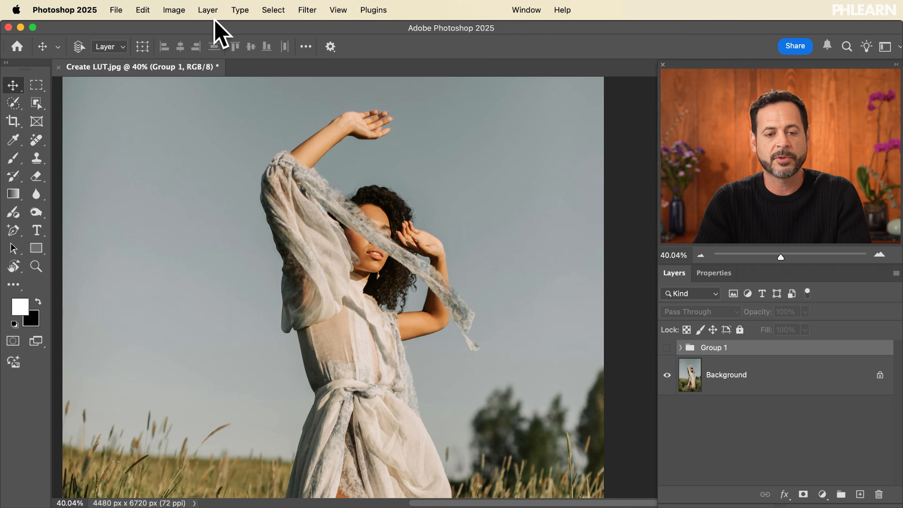
{"action": "left_click", "coordinate": [209, 9]}
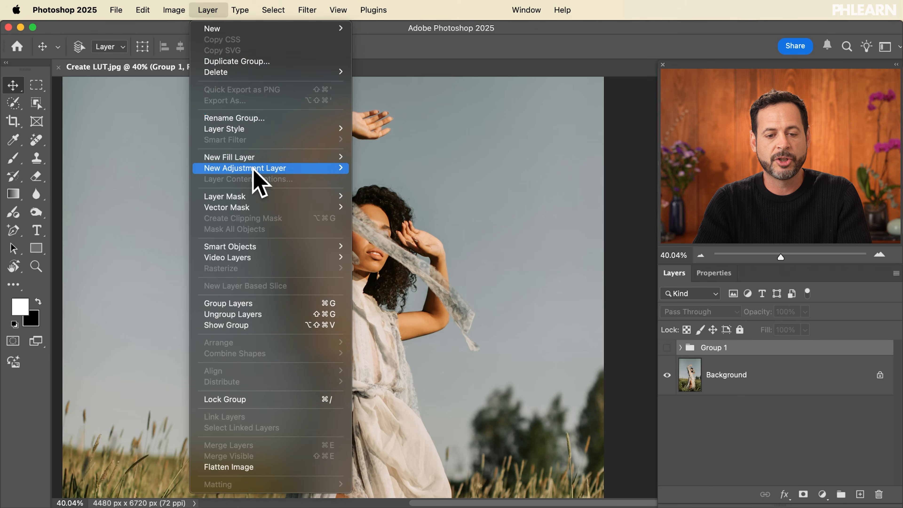
{"action": "mouse_move", "coordinate": [253, 169]}
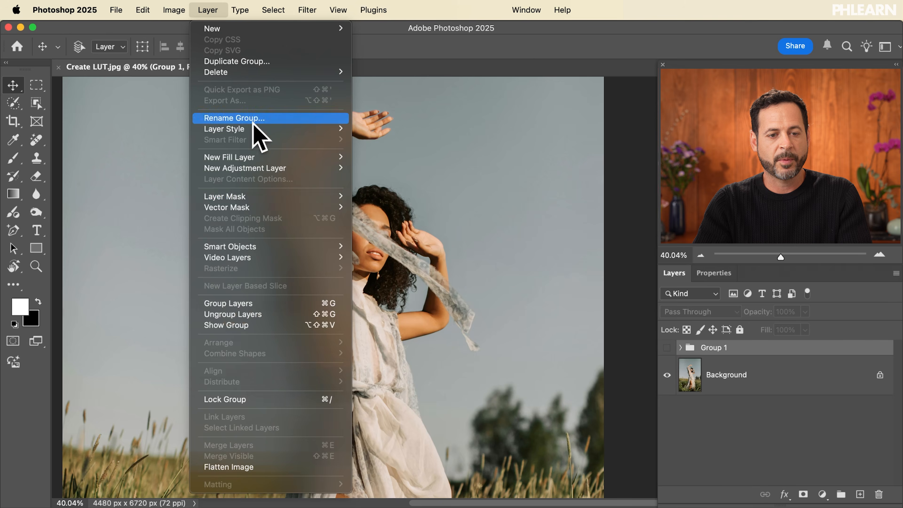
{"action": "mouse_move", "coordinate": [115, 9]}
{"action": "mouse_move", "coordinate": [157, 207]}
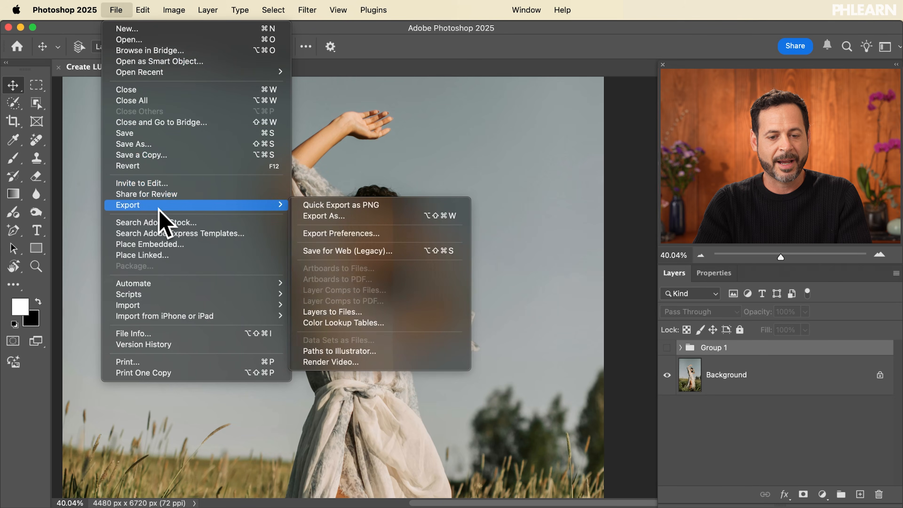
{"action": "left_click", "coordinate": [342, 322]}
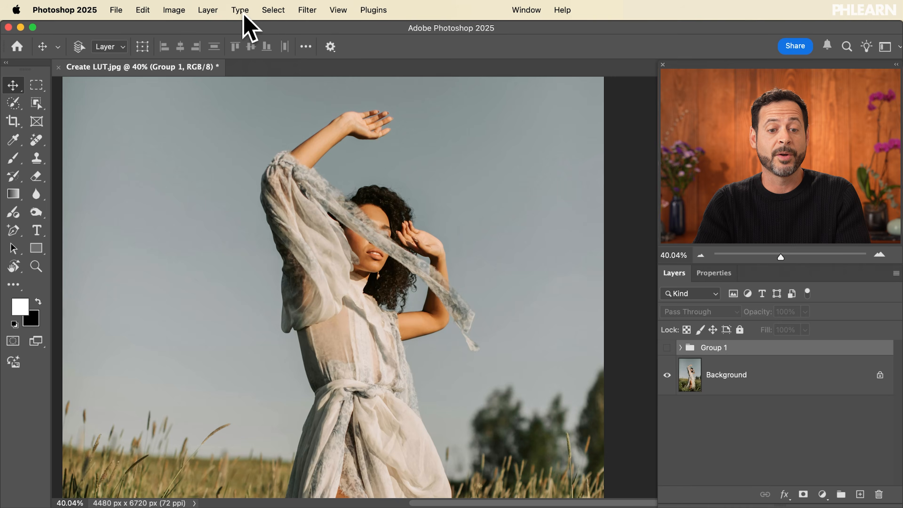
Step: Add a Color Lookup adjustment layer above the hidden group and show its settings
{"action": "left_click", "coordinate": [217, 11]}
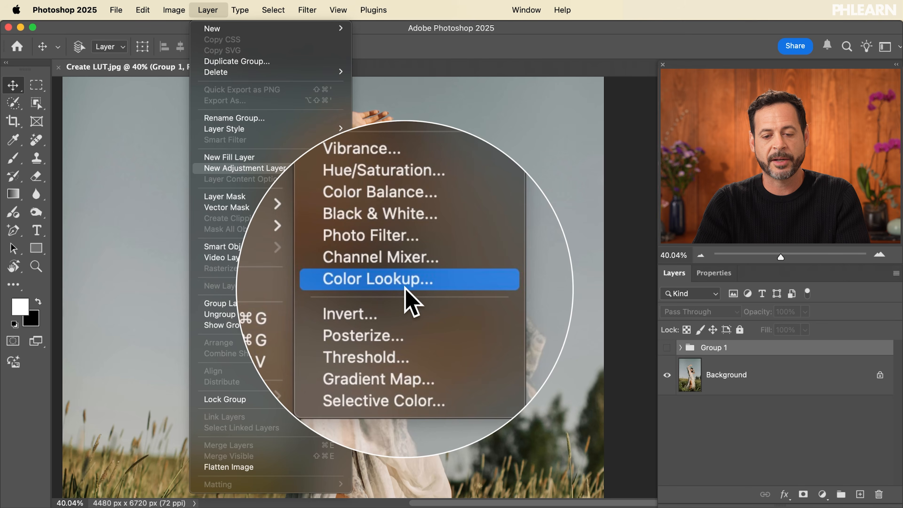
{"action": "left_click", "coordinate": [405, 287]}
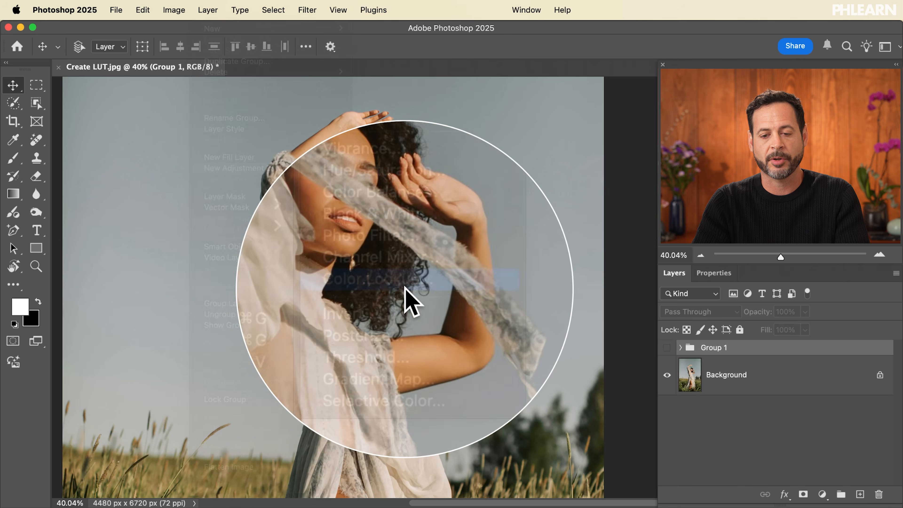
{"action": "left_click", "coordinate": [502, 154]}
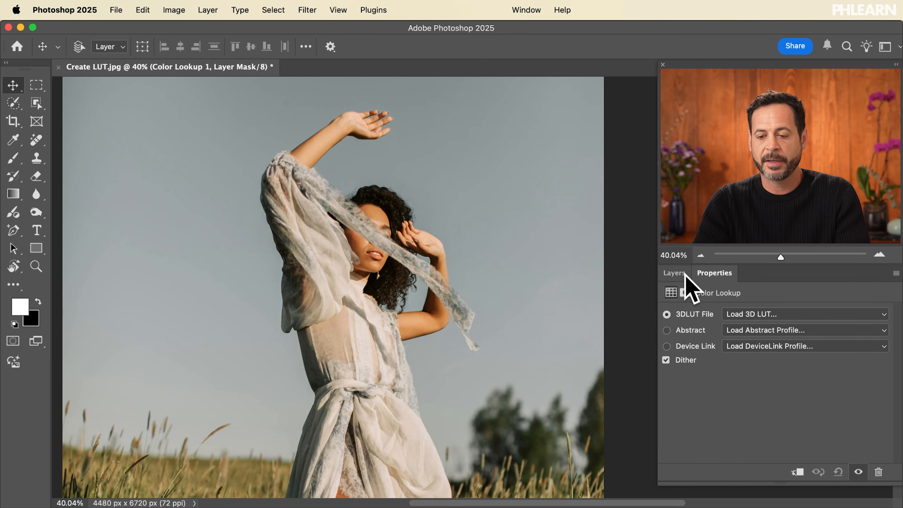
{"action": "left_click", "coordinate": [674, 273]}
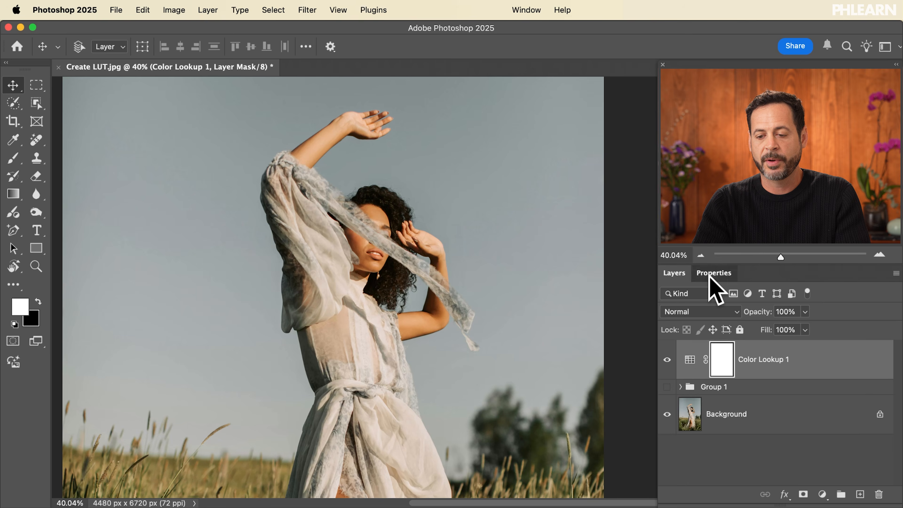
{"action": "left_click", "coordinate": [713, 273]}
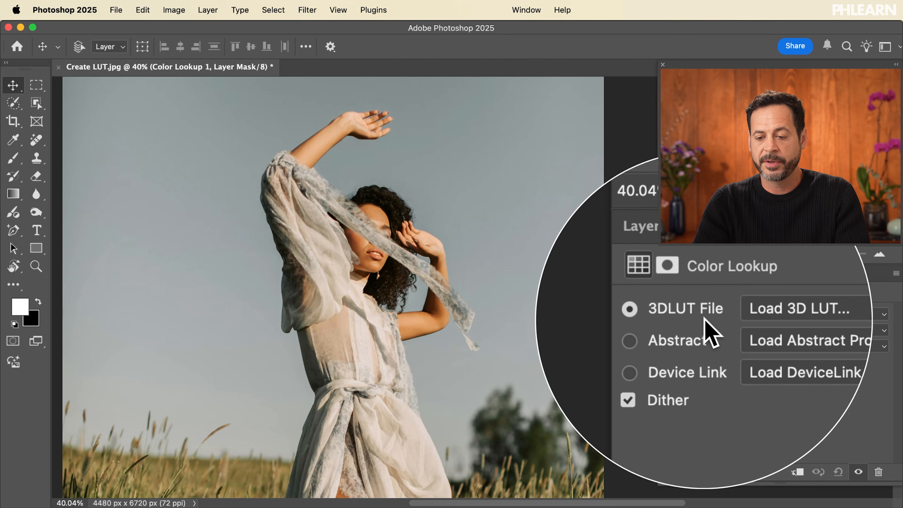
Step: Try the built-in 3D LUTs Crisp_Winter, Fuji ETERNA 250D Fuji 3510, LateSunset, NightFromDay and 2Strip on the Color Lookup layer
{"action": "left_click", "coordinate": [750, 312]}
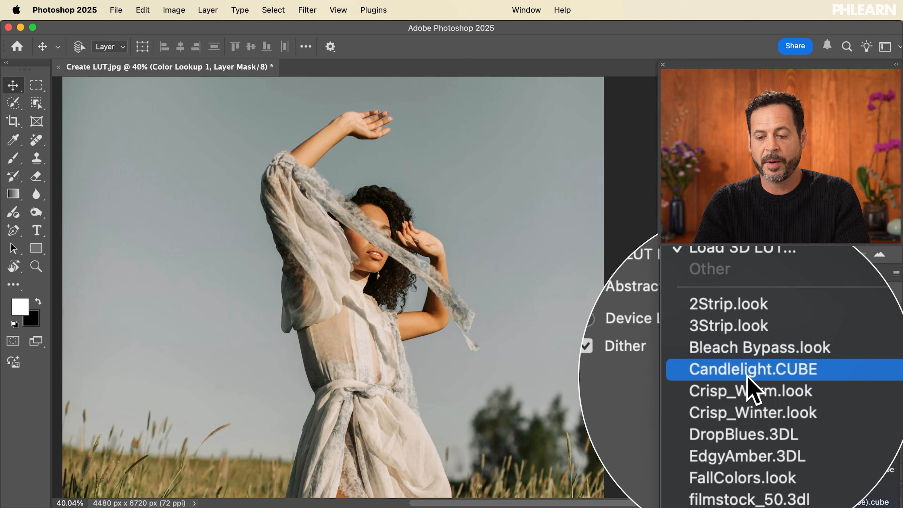
{"action": "left_click", "coordinate": [751, 398]}
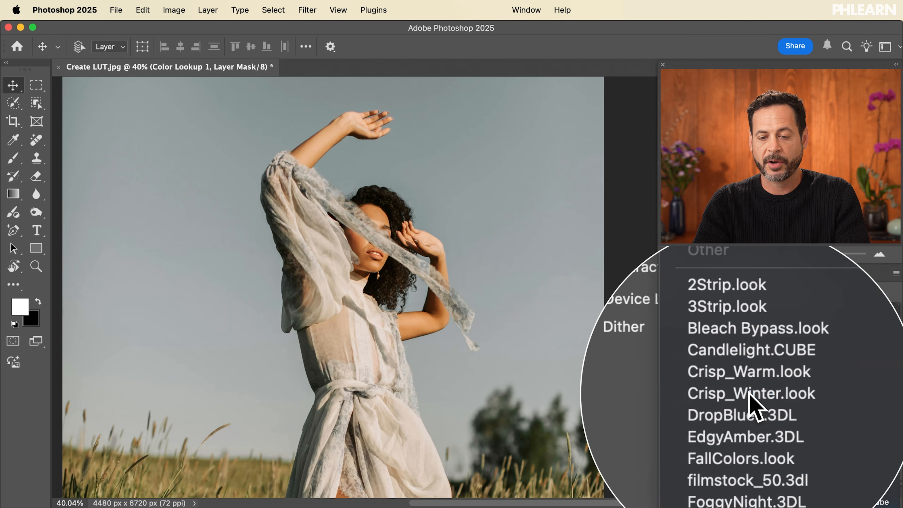
{"action": "left_click", "coordinate": [753, 315]}
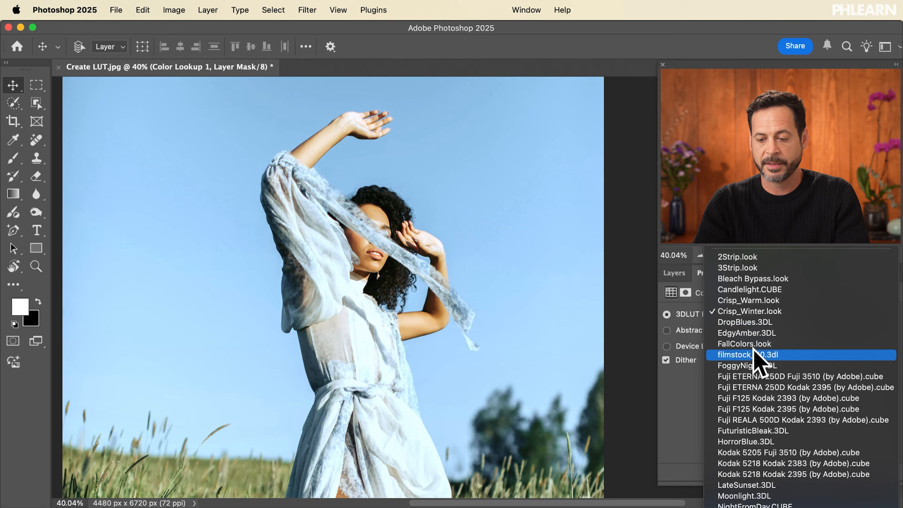
{"action": "left_click", "coordinate": [755, 379]}
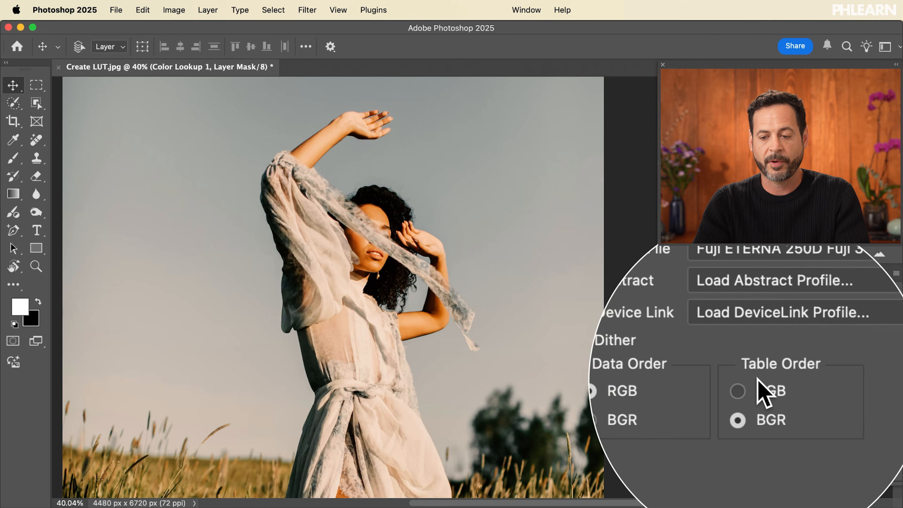
{"action": "left_click", "coordinate": [757, 316]}
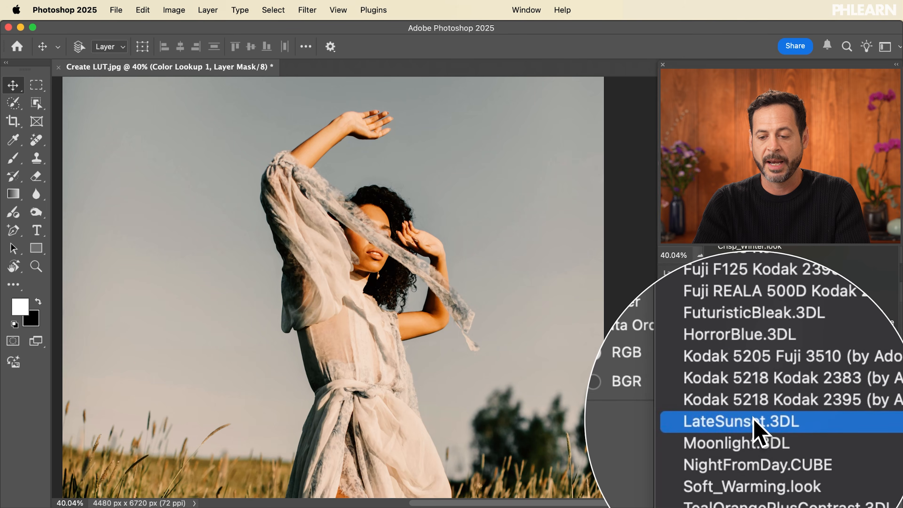
{"action": "left_click", "coordinate": [755, 420]}
{"action": "left_click", "coordinate": [742, 315]}
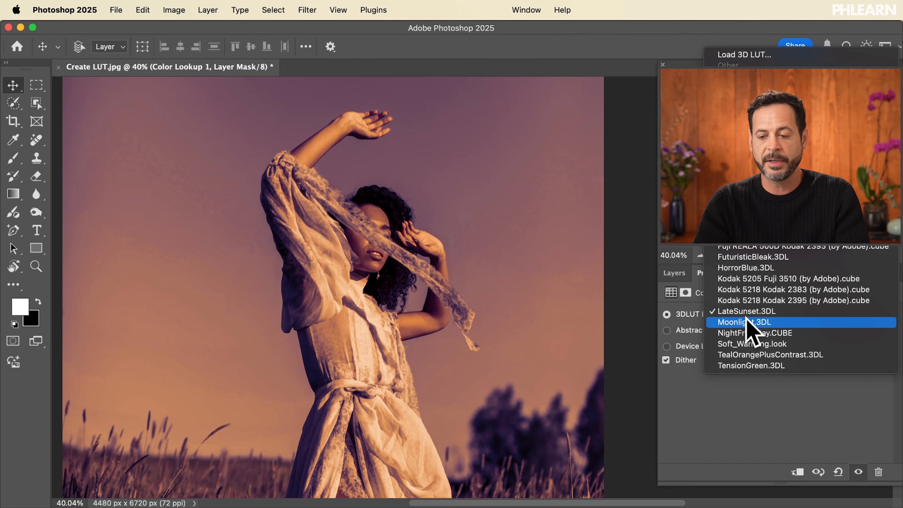
{"action": "left_click", "coordinate": [751, 335]}
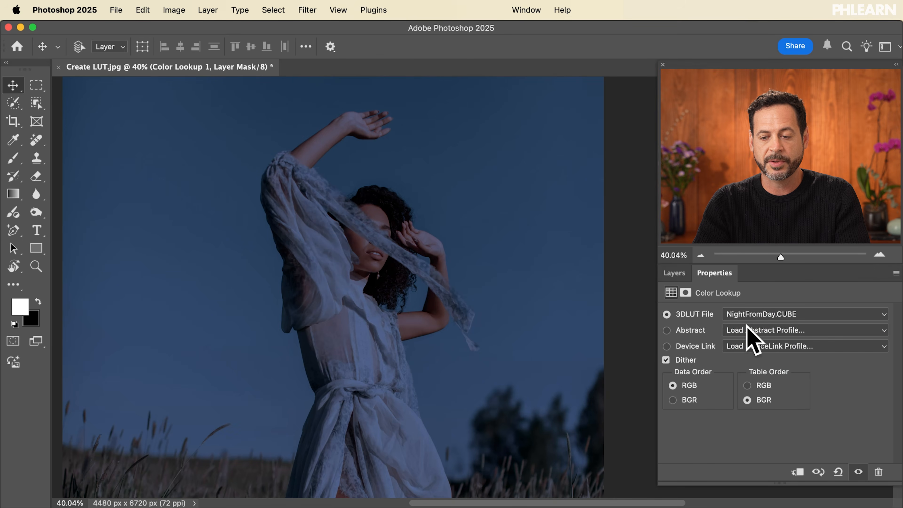
{"action": "left_click", "coordinate": [746, 316]}
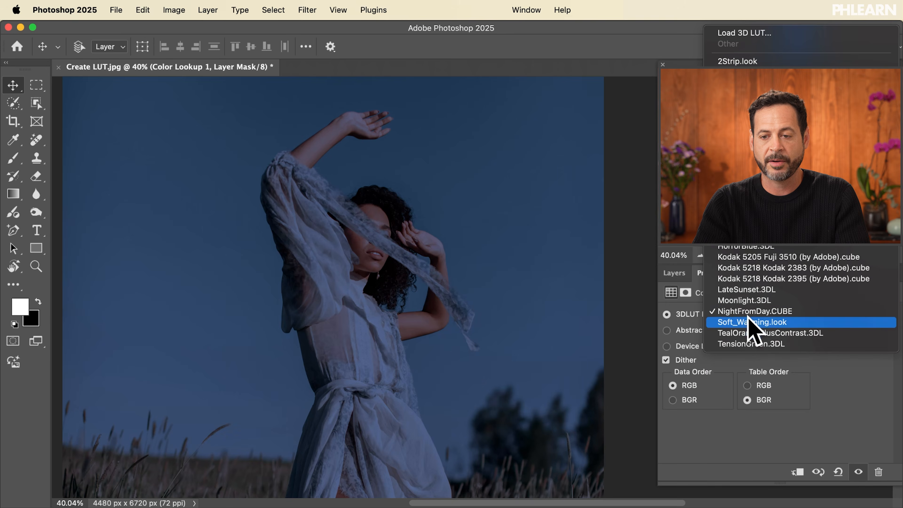
{"action": "left_click", "coordinate": [740, 61]}
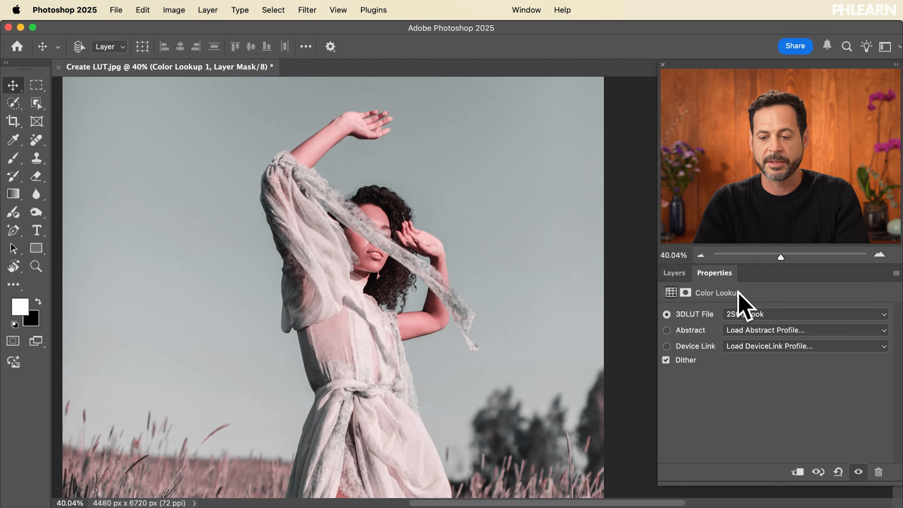
Step: Load Warm Cool Vibe.CUBE from the recently used LUT folder as the Color Lookup layer's 3D LUT
{"action": "left_click", "coordinate": [729, 315]}
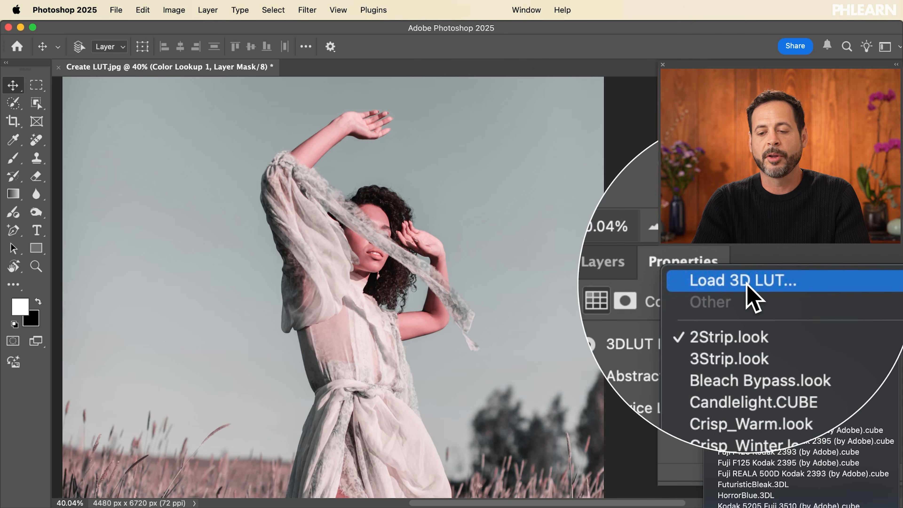
{"action": "left_click", "coordinate": [749, 286]}
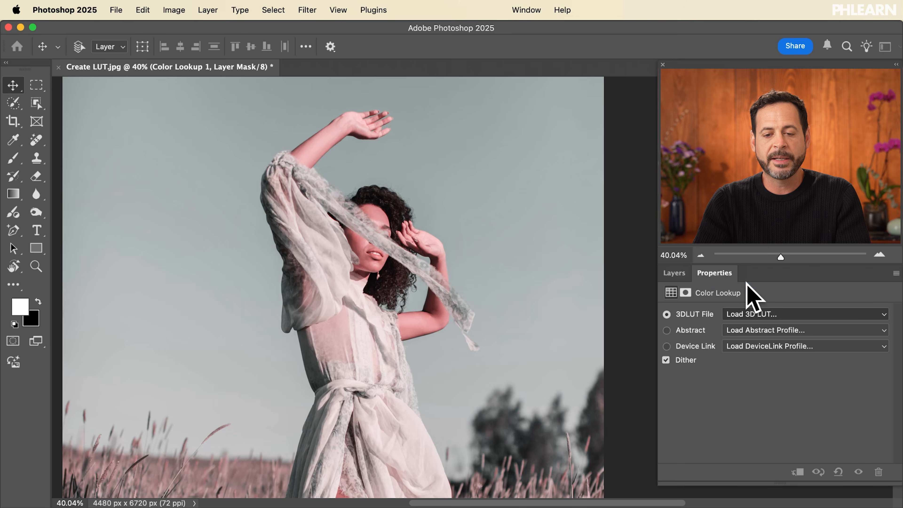
{"action": "left_click_drag", "start_coordinate": [576, 73], "coordinate": [461, 76]}
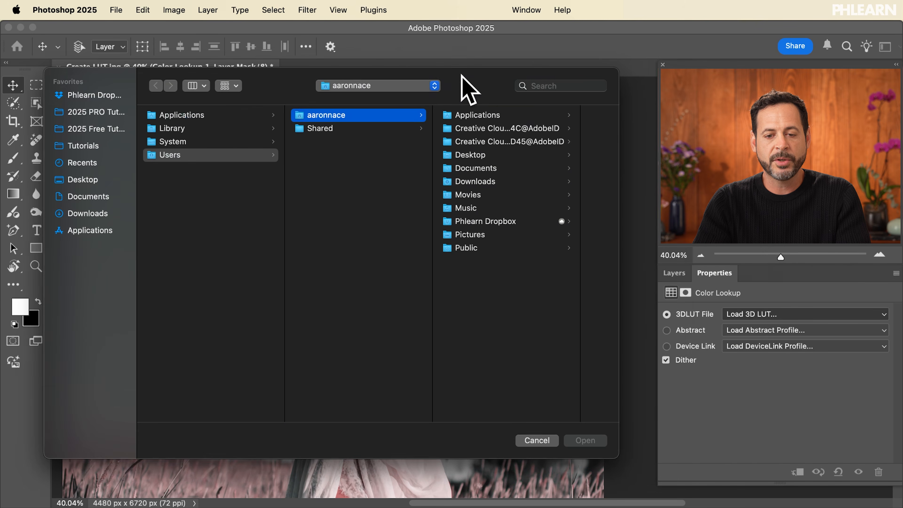
{"action": "left_click", "coordinate": [407, 85]}
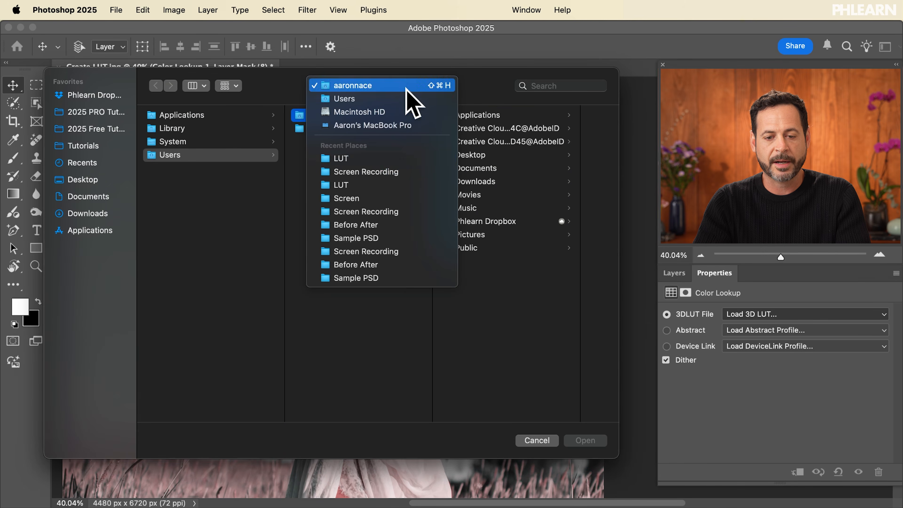
{"action": "left_click", "coordinate": [373, 157]}
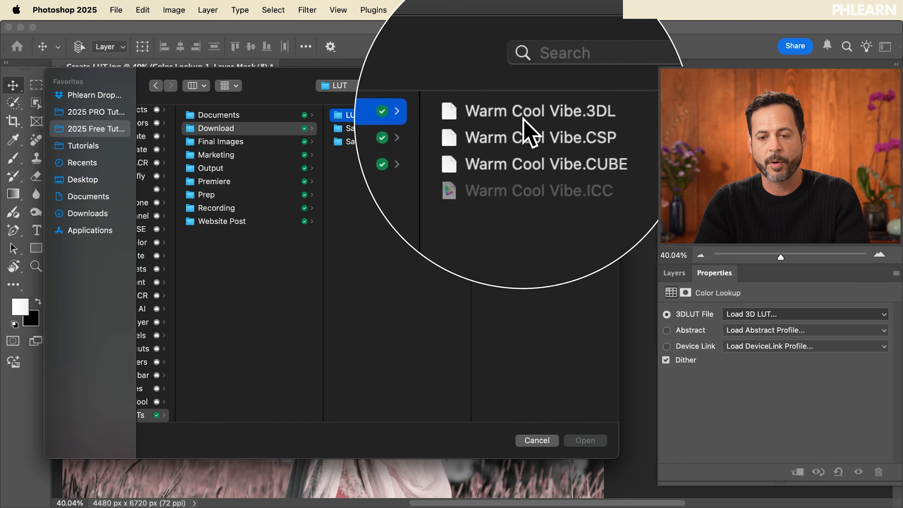
{"action": "left_click", "coordinate": [532, 155]}
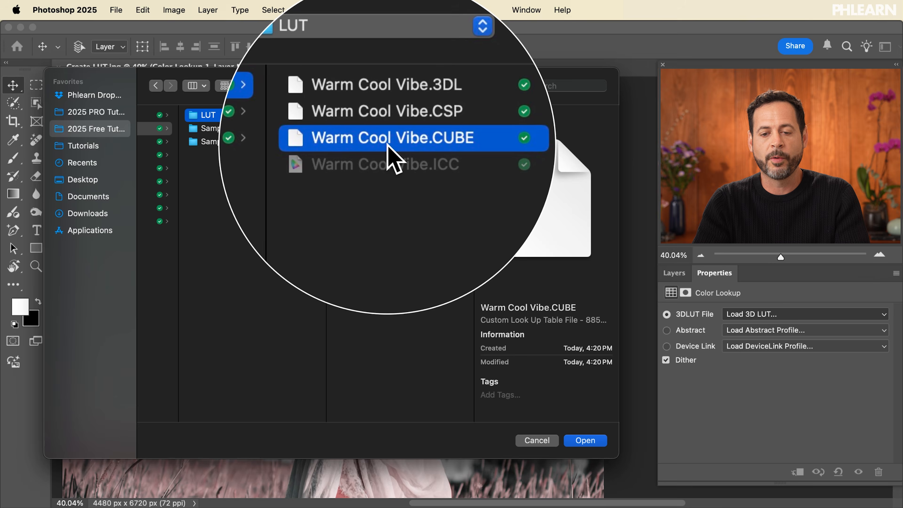
{"action": "left_click", "coordinate": [585, 440]}
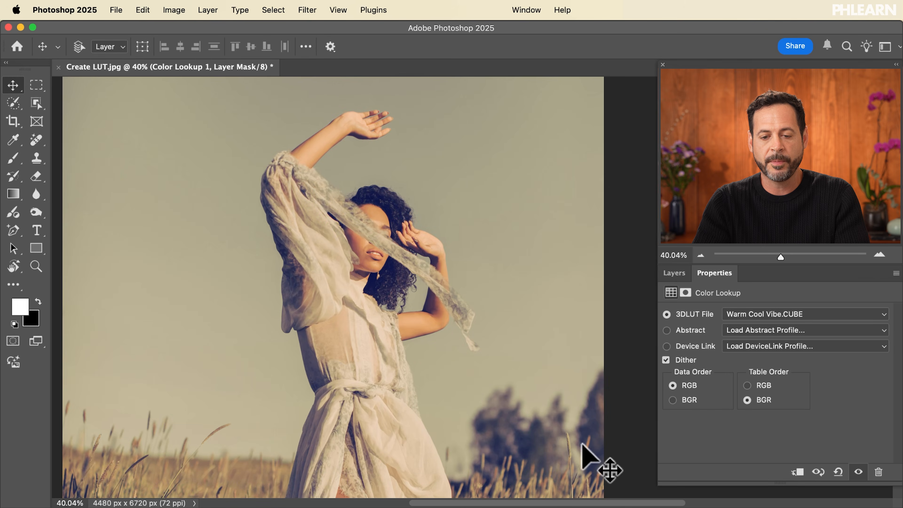
Step: Reopen the Color Lookup layer's settings to check the loaded LUT file, and return to the layer list
{"action": "left_click", "coordinate": [675, 272]}
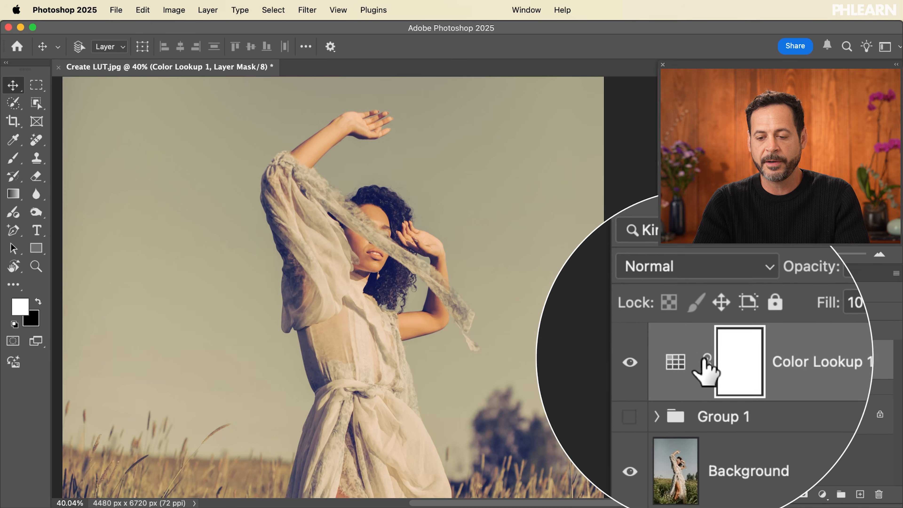
{"action": "double_click", "coordinate": [679, 366]}
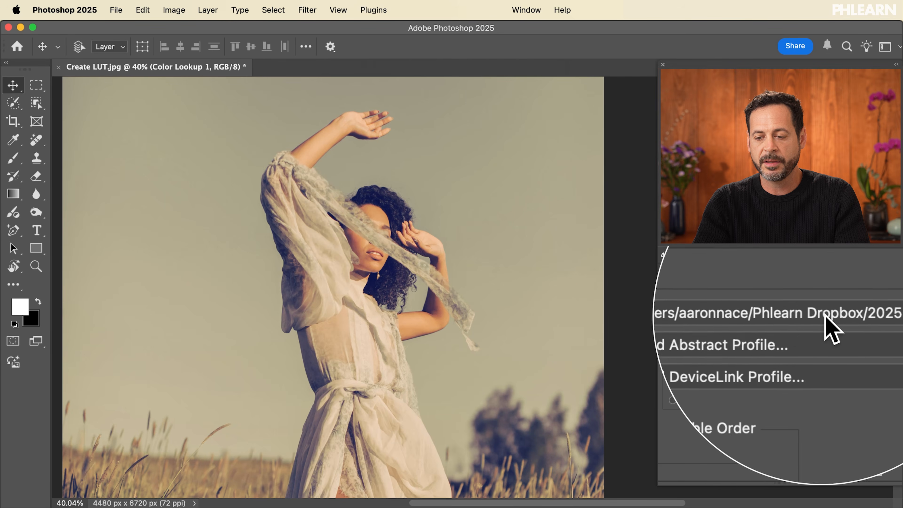
{"action": "left_click", "coordinate": [675, 274]}
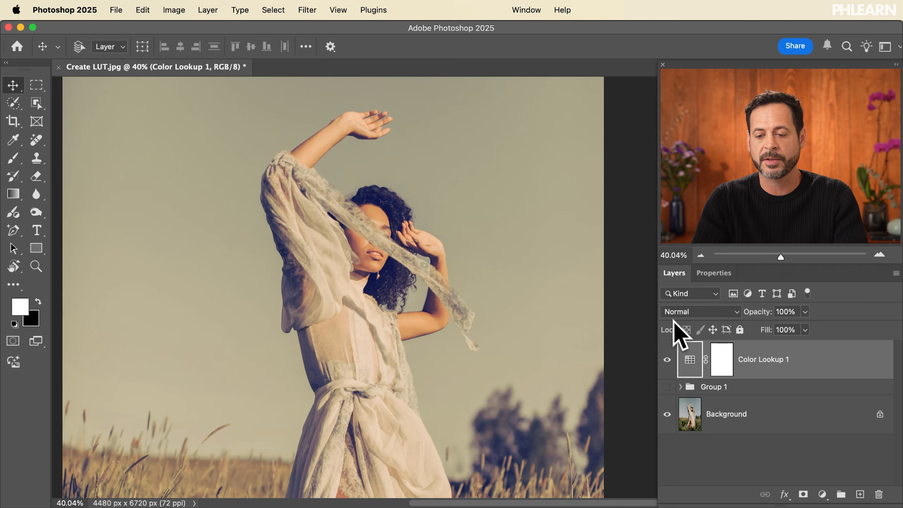
Step: Compare the Color Lookup layer with Group 1 by switching their visibility, leaving only the Color Lookup layer shown above the Background
{"action": "left_click", "coordinate": [668, 360]}
{"action": "left_click", "coordinate": [667, 387]}
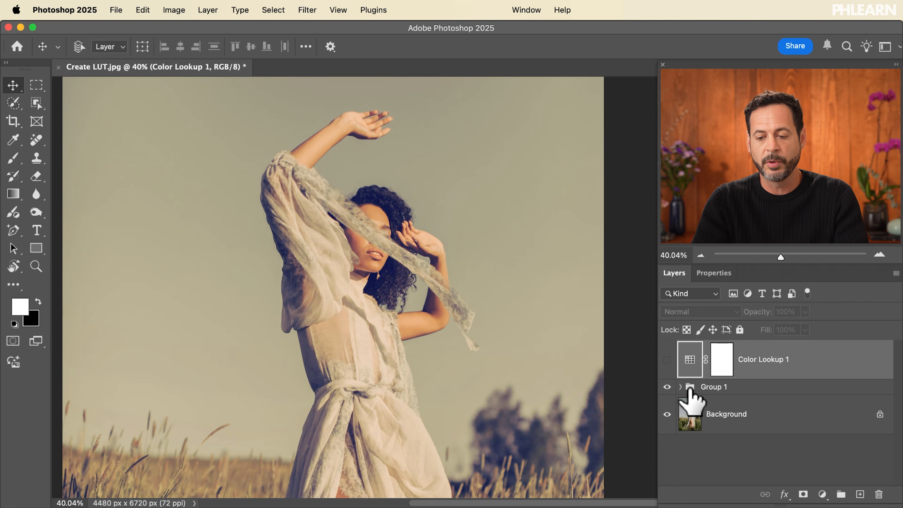
{"action": "left_click", "coordinate": [667, 387]}
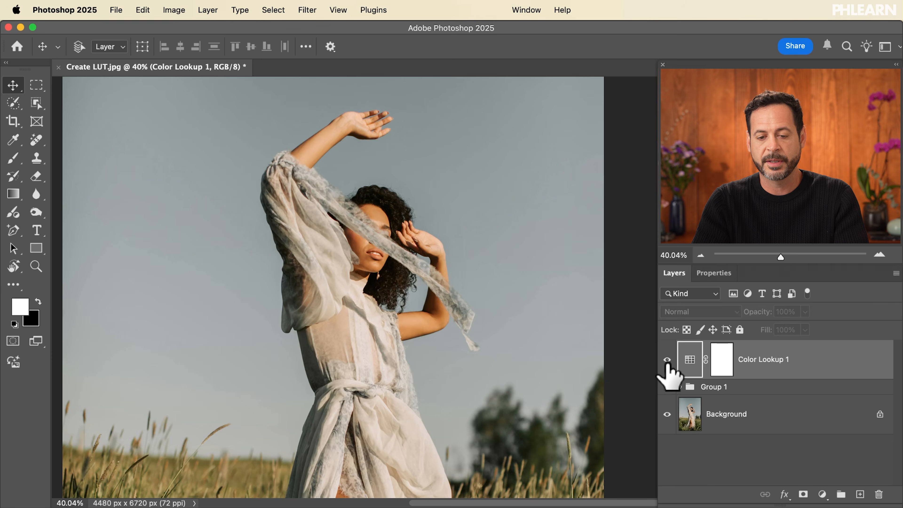
{"action": "left_click", "coordinate": [668, 360]}
{"action": "scroll", "coordinate": [382, 282], "scroll_direction": "down", "scroll_amount": 3}
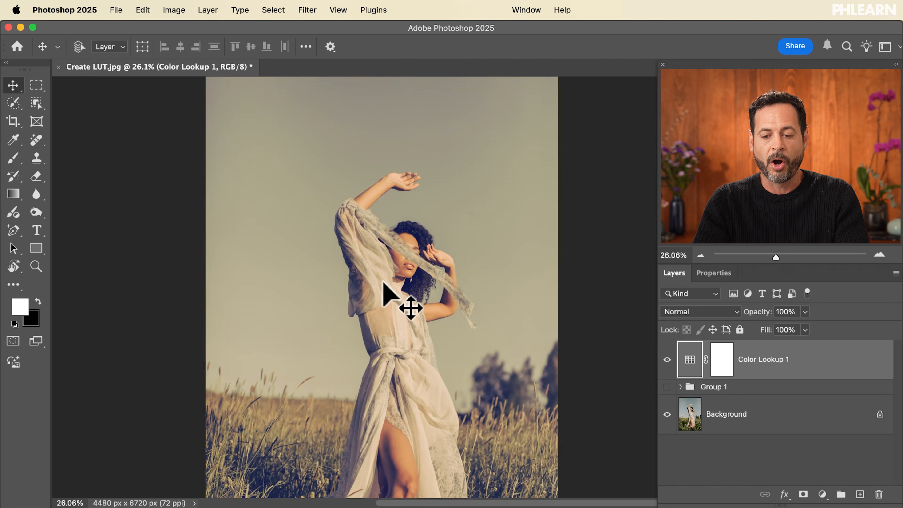
{"action": "scroll", "coordinate": [382, 283], "scroll_direction": "up", "scroll_amount": 4}
{"action": "scroll", "coordinate": [383, 283], "scroll_direction": "down", "scroll_amount": 1}
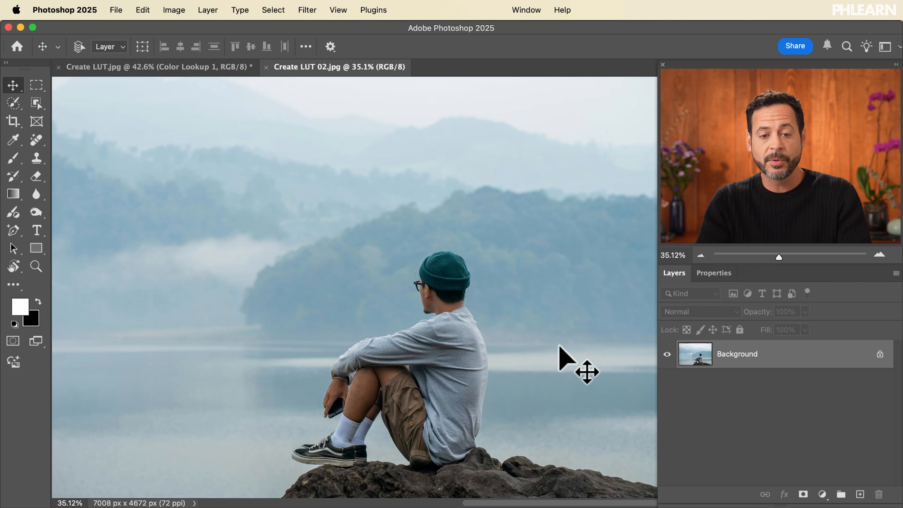
Step: Add a Color Lookup adjustment layer above the Background in Create LUT 02.jpg, keeping the default layer options
{"action": "left_click", "coordinate": [214, 11]}
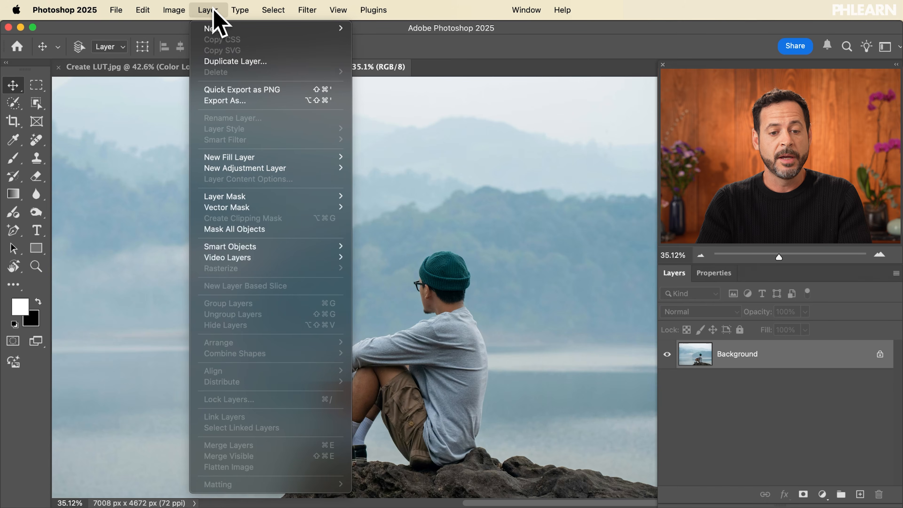
{"action": "mouse_move", "coordinate": [250, 176]}
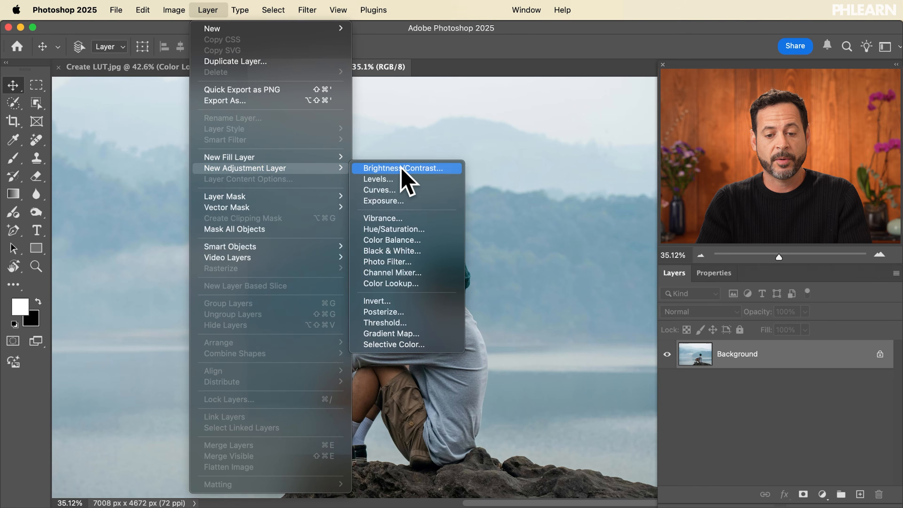
{"action": "left_click", "coordinate": [396, 284]}
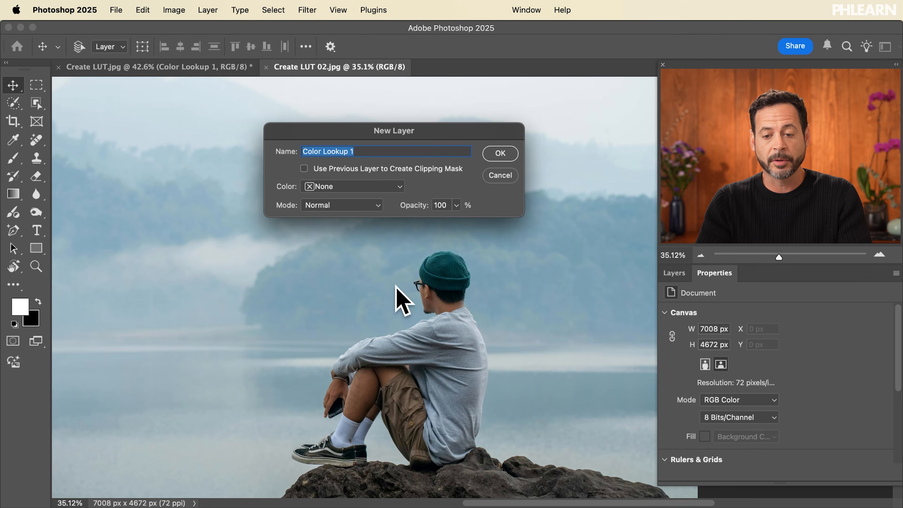
{"action": "left_click", "coordinate": [500, 154]}
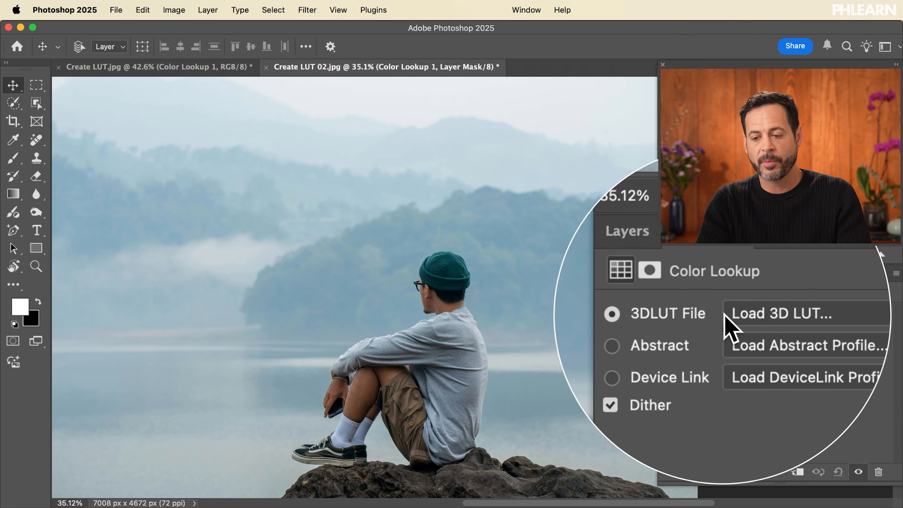
Step: Load Warm Cool Vibe.CUBE from the LUT folder into the Color Lookup layer of Create LUT 02.jpg
{"action": "left_click", "coordinate": [742, 314]}
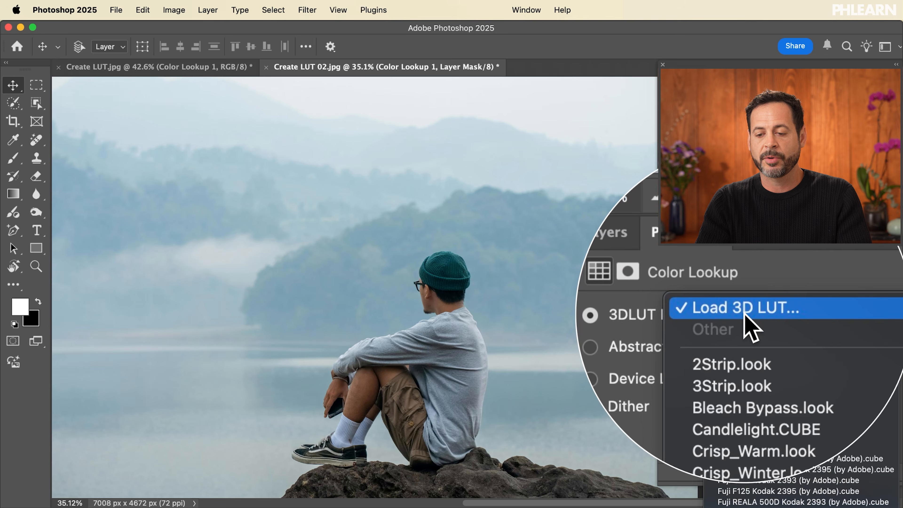
{"action": "left_click", "coordinate": [744, 315]}
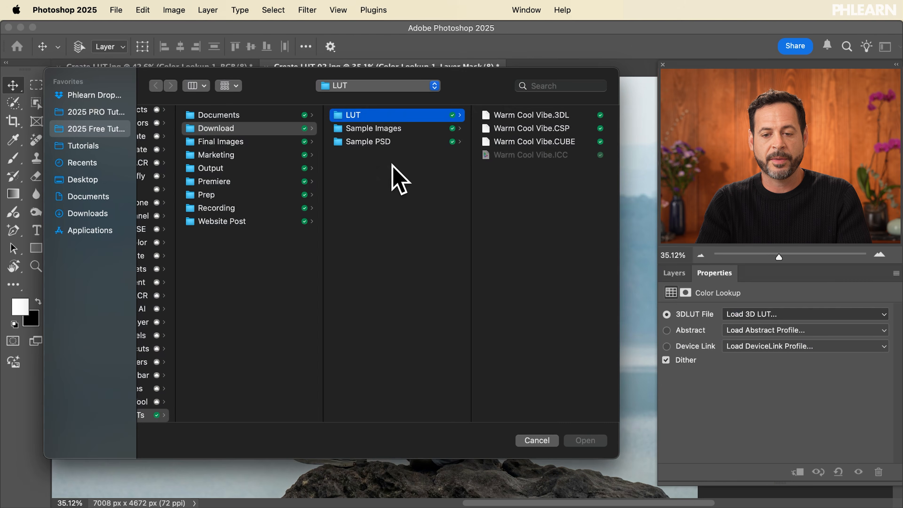
{"action": "left_click", "coordinate": [519, 141]}
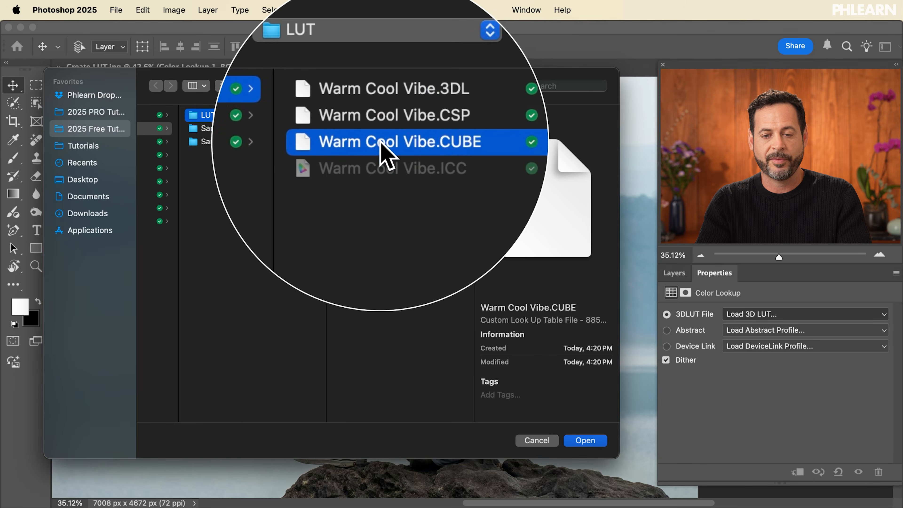
{"action": "left_click", "coordinate": [584, 440]}
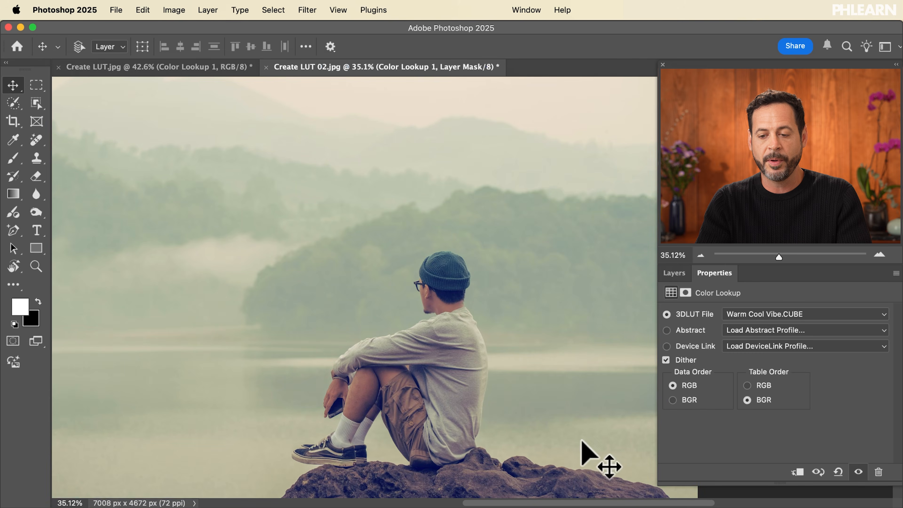
Step: Toggle the Color Lookup layer's visibility in Create LUT 02.jpg several times to compare before and after, leaving it visible
{"action": "left_click", "coordinate": [674, 274]}
{"action": "left_click", "coordinate": [667, 354]}
{"action": "left_click", "coordinate": [667, 354]}
{"action": "left_click", "coordinate": [666, 354]}
{"action": "left_click", "coordinate": [667, 354]}
{"action": "left_click", "coordinate": [666, 354]}
{"action": "left_click", "coordinate": [667, 354]}
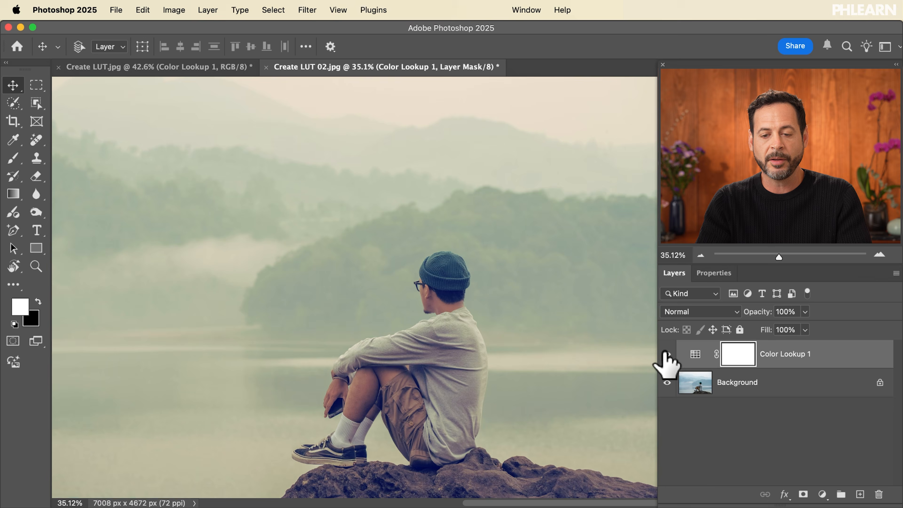
Step: Switch to Create LUT.jpg and compare the portrait with and without its Color Lookup layer, leaving the layer visible
{"action": "left_click", "coordinate": [177, 68]}
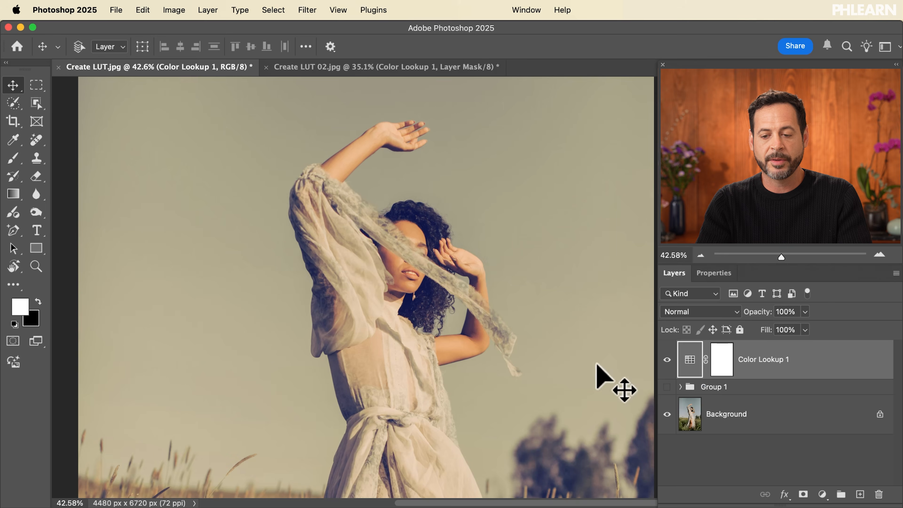
{"action": "left_click", "coordinate": [667, 360]}
{"action": "left_click", "coordinate": [667, 359]}
{"action": "left_click", "coordinate": [667, 359]}
{"action": "left_click", "coordinate": [667, 360]}
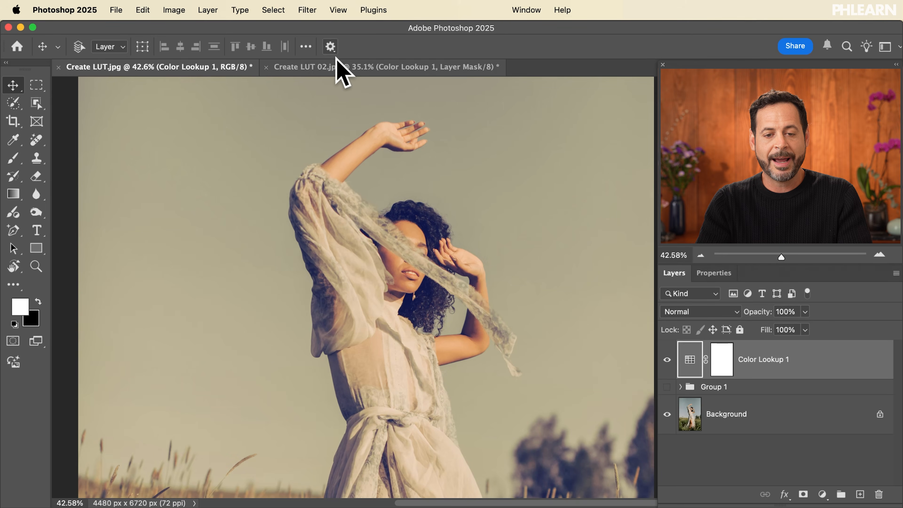
Step: Return to Create LUT 02.jpg and recheck the lake image with and without its Color Lookup layer
{"action": "left_click", "coordinate": [342, 67]}
{"action": "left_click", "coordinate": [668, 351]}
{"action": "left_click", "coordinate": [668, 350]}
{"action": "left_click", "coordinate": [669, 351]}
{"action": "left_click", "coordinate": [668, 350]}
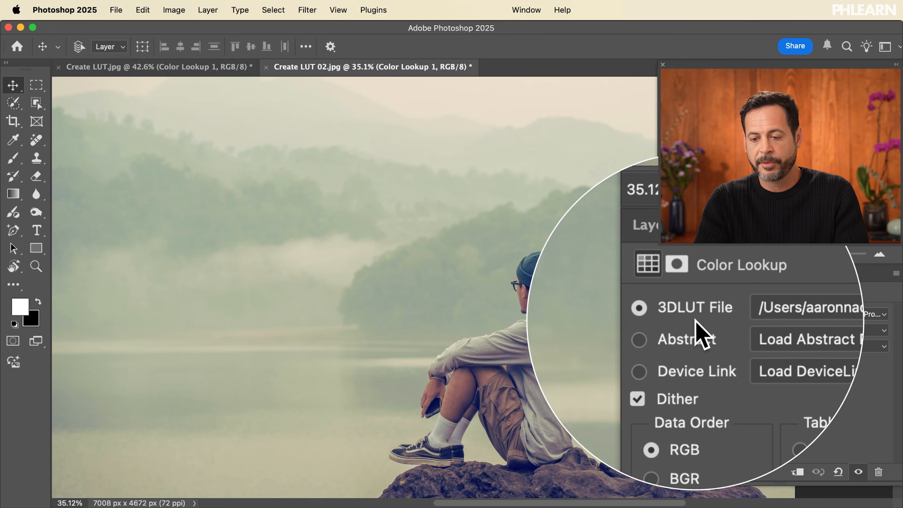
Step: Check the list of available 3D LUTs, and switch to Finder to examine Photoshop's Presets > 3DLUTs folder
{"action": "left_click", "coordinate": [830, 314]}
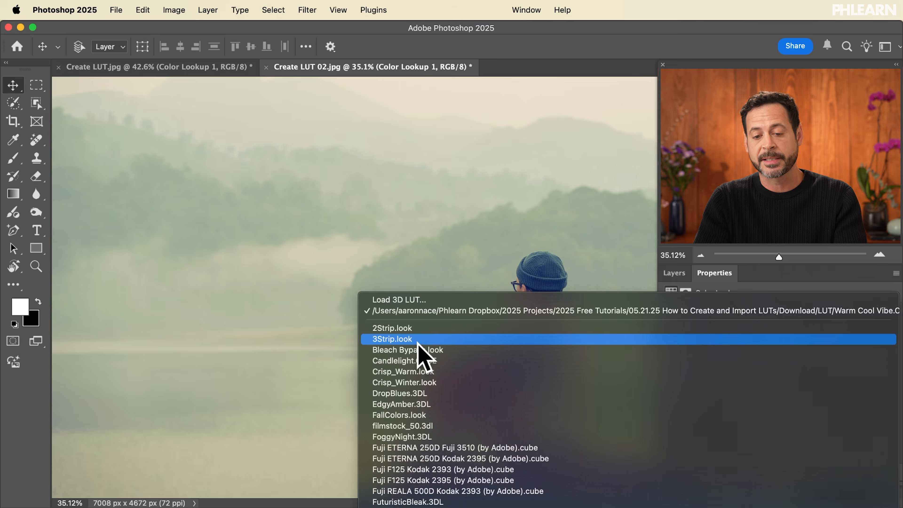
{"action": "key", "text": "Escape"}
{"action": "key", "text": "super+Tab"}
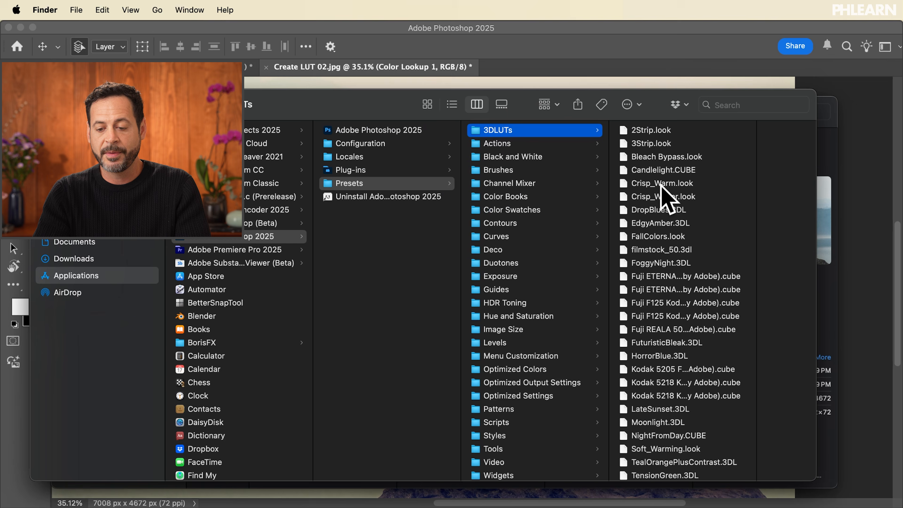
{"action": "scroll", "coordinate": [661, 185], "scroll_direction": "down", "scroll_amount": 1}
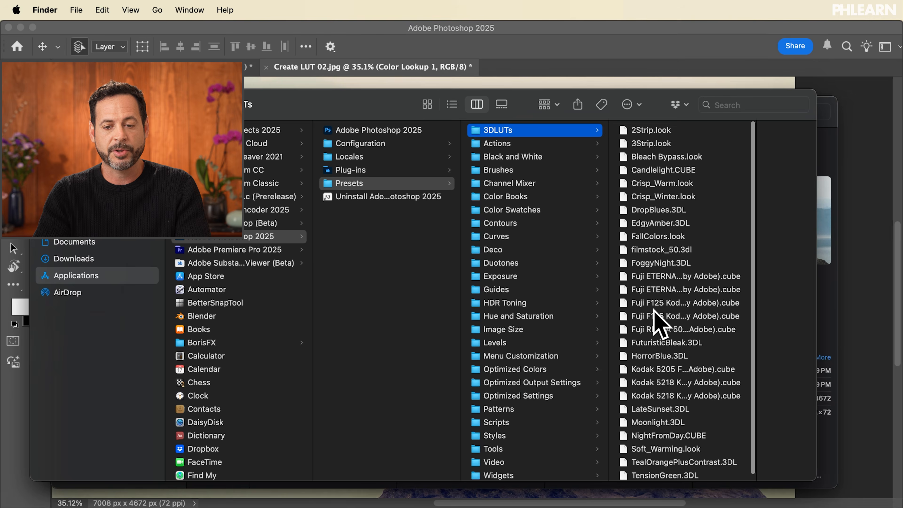
Step: Open a second Finder window on the Import LUTs project's Download > LUT folder and place it beside the 3DLUTs window
{"action": "left_click_drag", "start_coordinate": [372, 100], "coordinate": [380, 100]}
{"action": "key", "text": "super+n"}
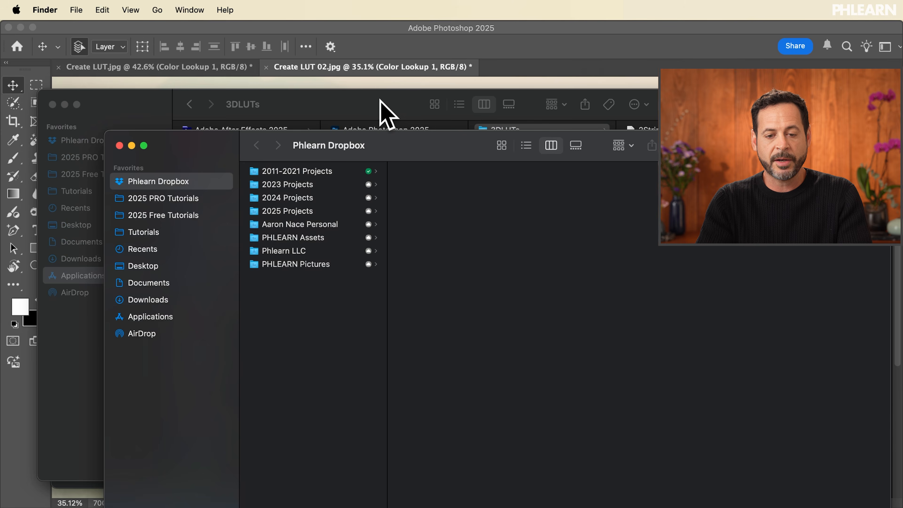
{"action": "left_click_drag", "start_coordinate": [398, 153], "coordinate": [316, 127]}
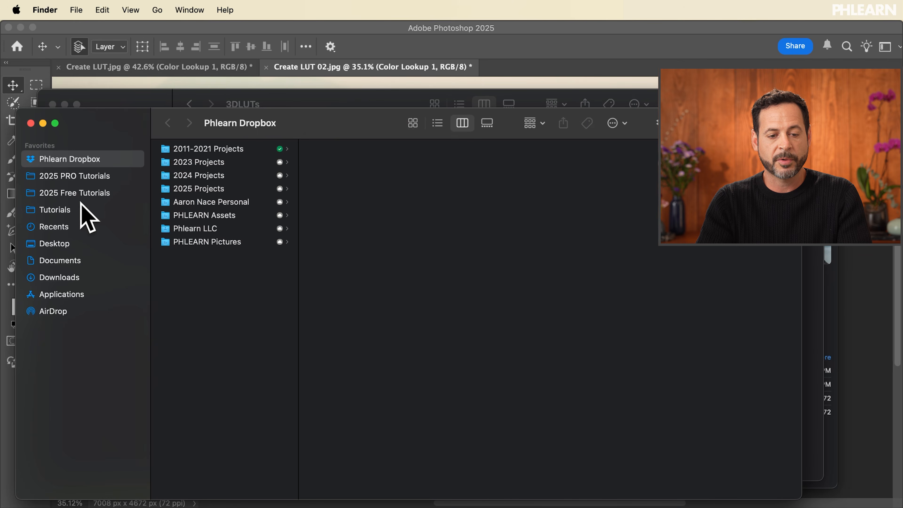
{"action": "left_click", "coordinate": [89, 193]}
{"action": "scroll", "coordinate": [256, 312], "scroll_direction": "down", "scroll_amount": 10}
{"action": "left_click", "coordinate": [252, 448]}
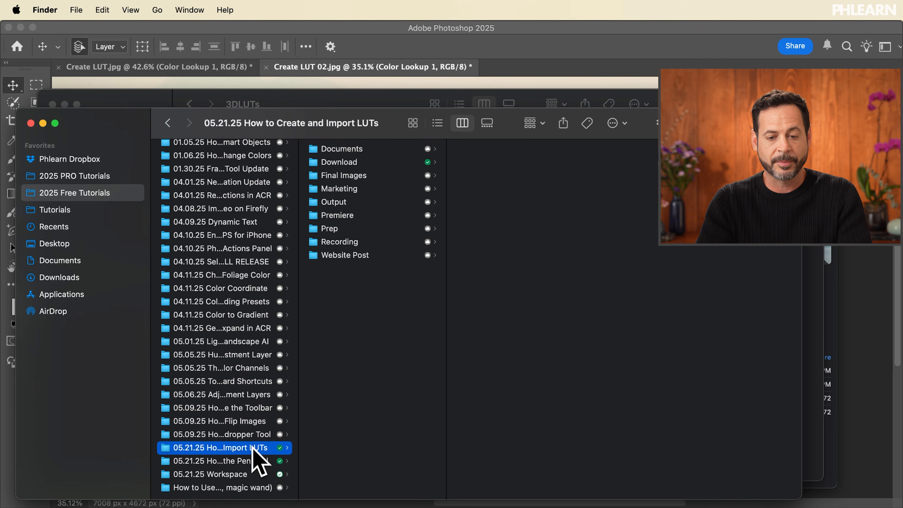
{"action": "left_click", "coordinate": [366, 164]}
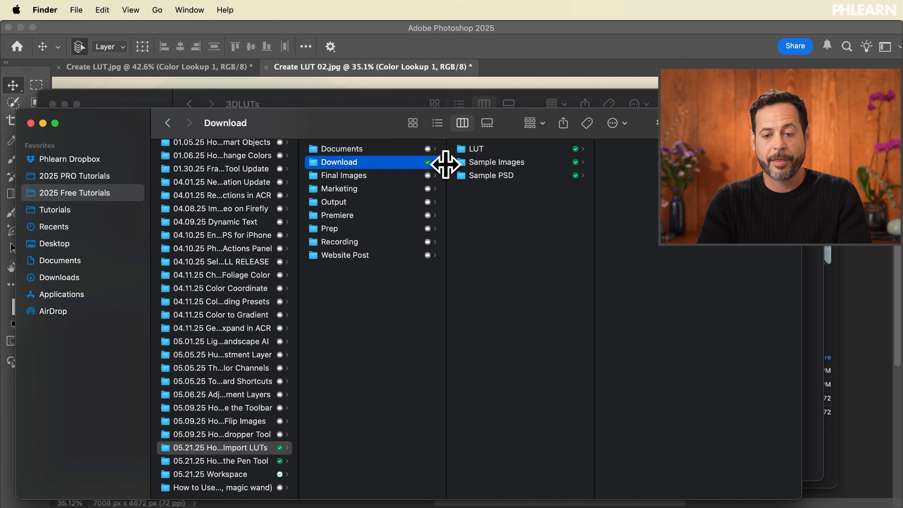
{"action": "left_click", "coordinate": [483, 149]}
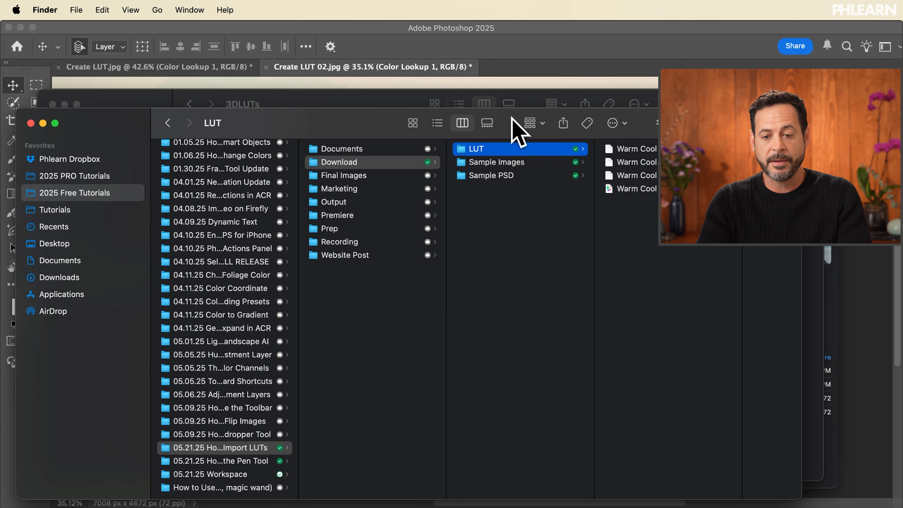
{"action": "left_click_drag", "start_coordinate": [500, 112], "coordinate": [292, 118]}
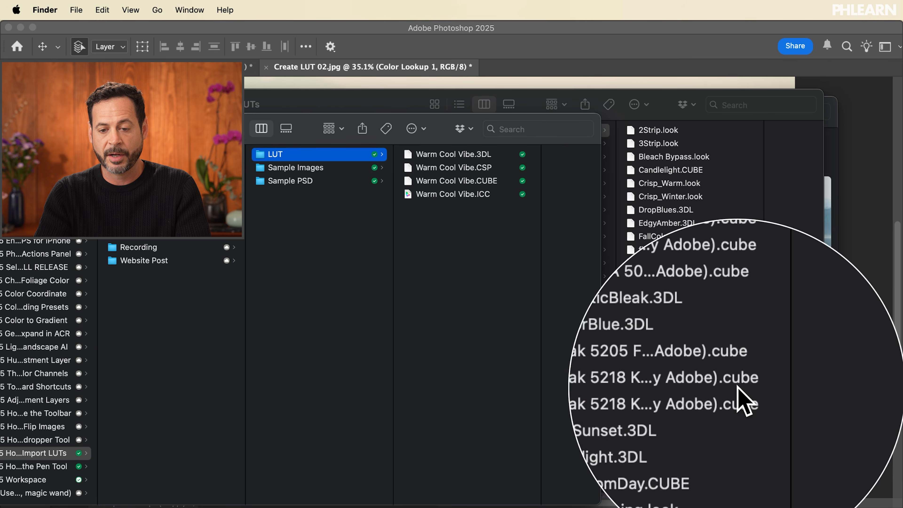
Step: Copy Warm Cool Vibe.CUBE into the 3DLUTs folder, authorize it with the account password, and check the folder's file list
{"action": "left_click", "coordinate": [459, 182]}
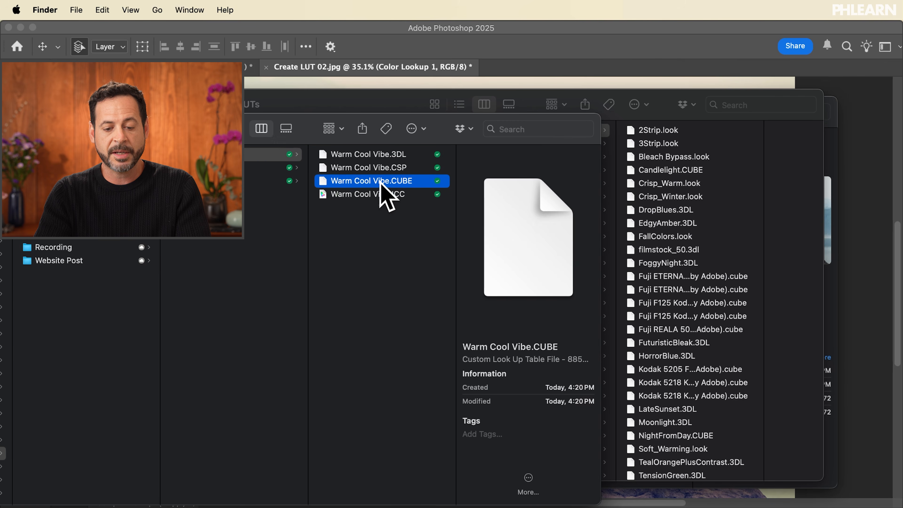
{"action": "key", "text": "alt+super+p"}
{"action": "left_click_drag", "start_coordinate": [366, 185], "coordinate": [722, 234]}
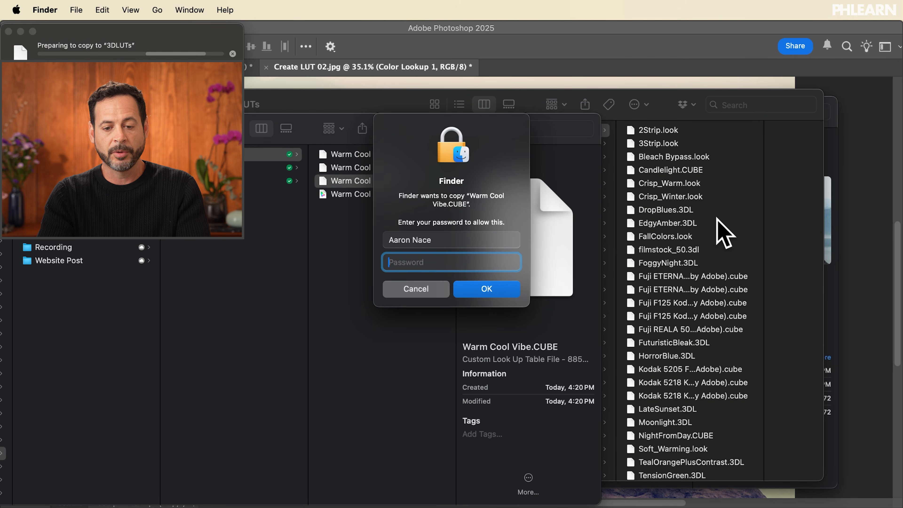
{"action": "key", "text": "Return"}
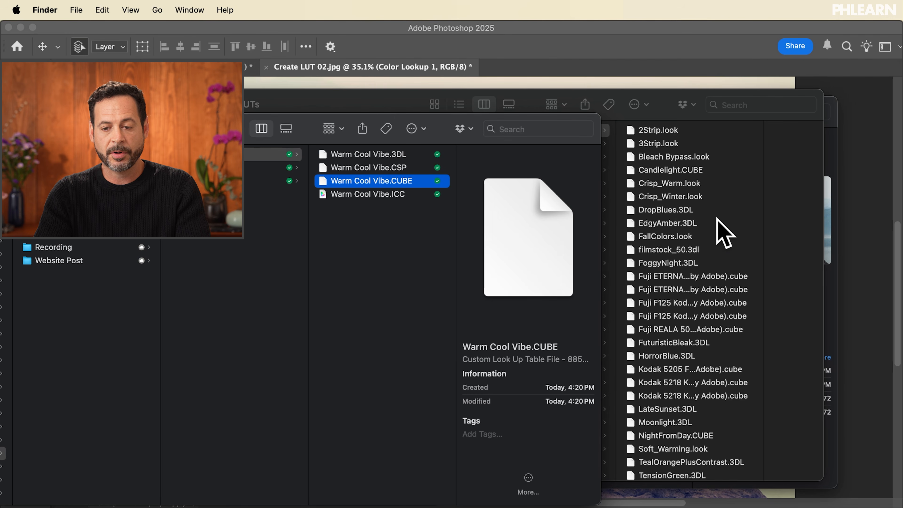
{"action": "left_click", "coordinate": [402, 108]}
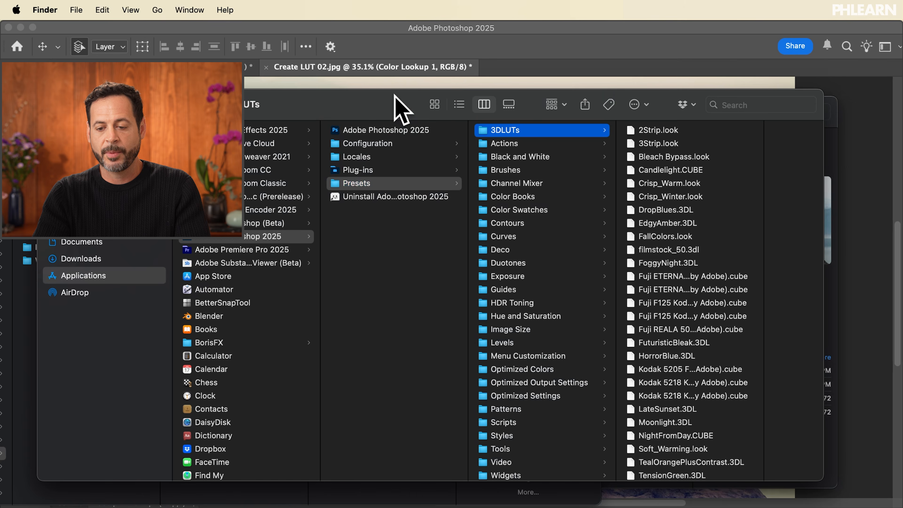
{"action": "scroll", "coordinate": [692, 322], "scroll_direction": "down", "scroll_amount": 2}
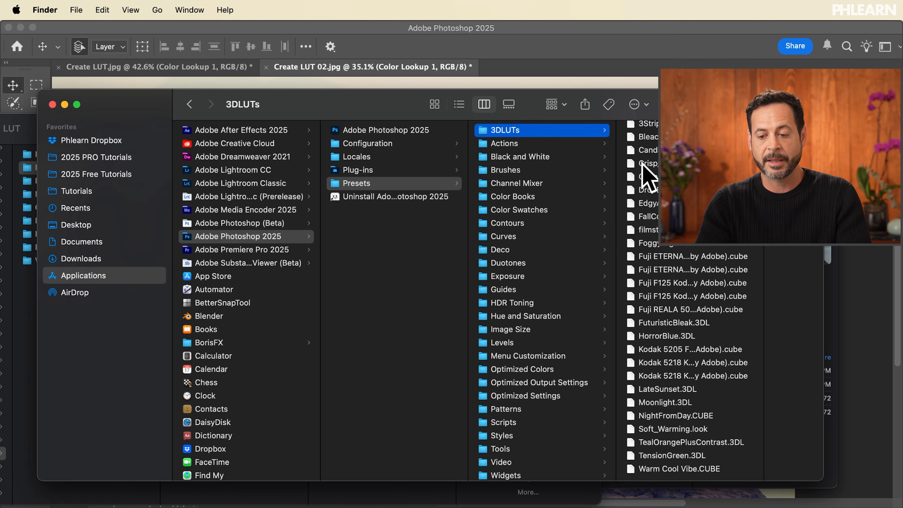
Step: Switch to Photoshop and check the available 3D LUTs for the lake image's Color Lookup layer, leaving the selection as is
{"action": "left_click", "coordinate": [616, 60]}
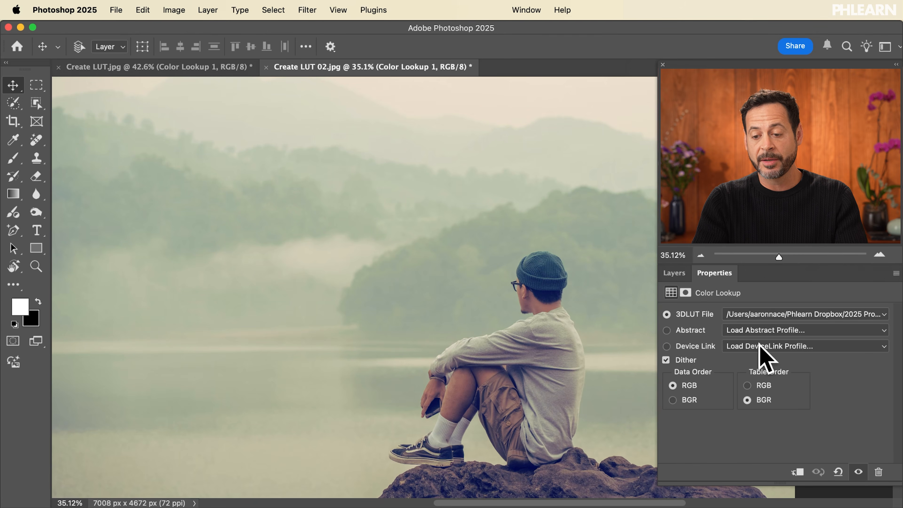
{"action": "left_click", "coordinate": [764, 313]}
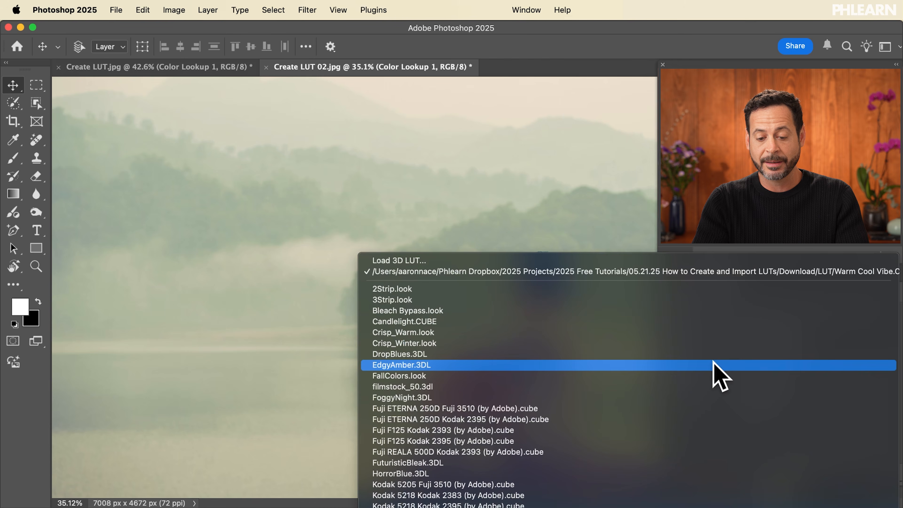
{"action": "key", "text": "Escape"}
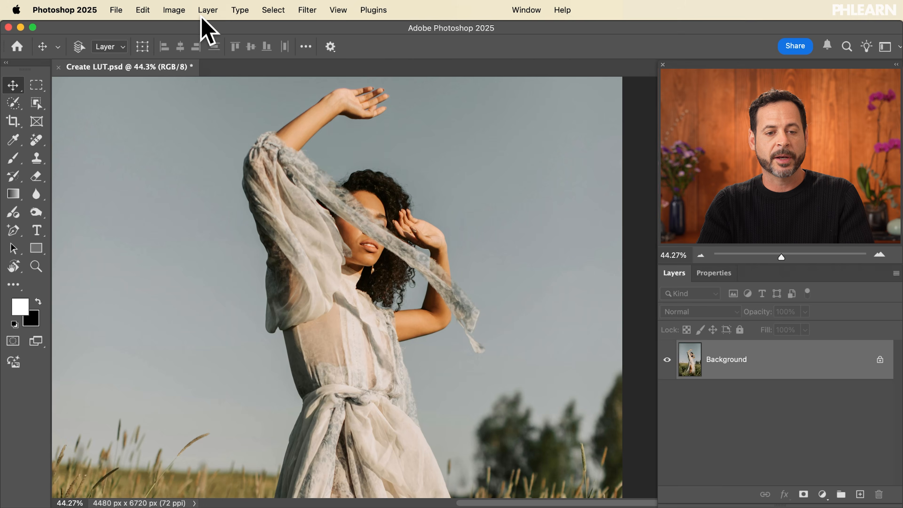
Step: Add a Color Lookup adjustment layer above the Background in Create LUT.psd, keeping the default layer settings
{"action": "left_click", "coordinate": [204, 14]}
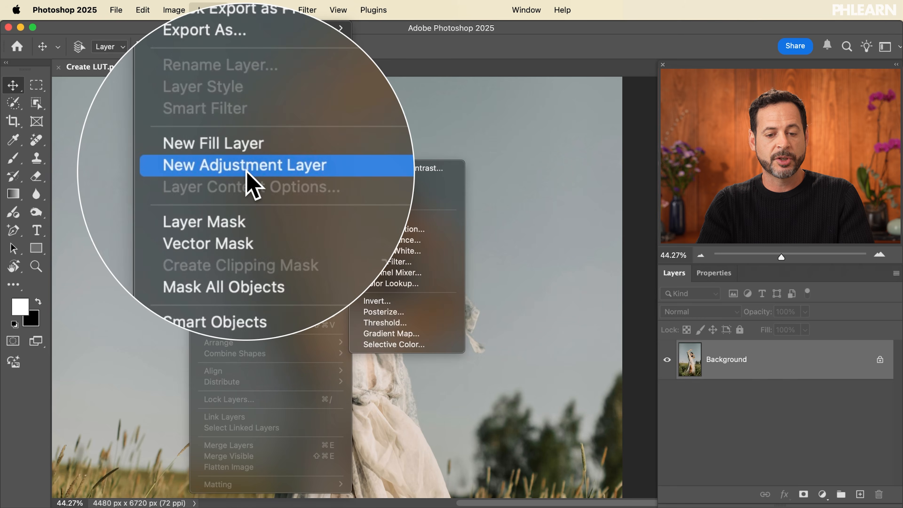
{"action": "mouse_move", "coordinate": [340, 170]}
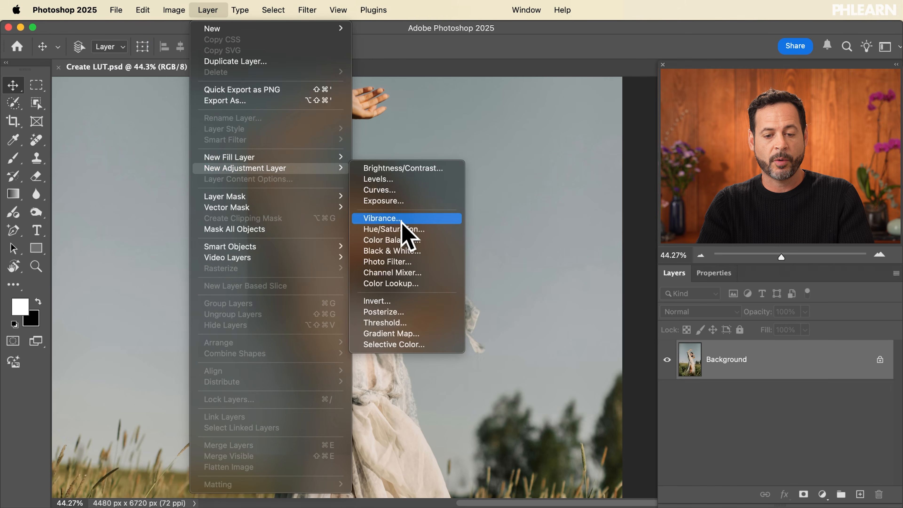
{"action": "left_click", "coordinate": [400, 287]}
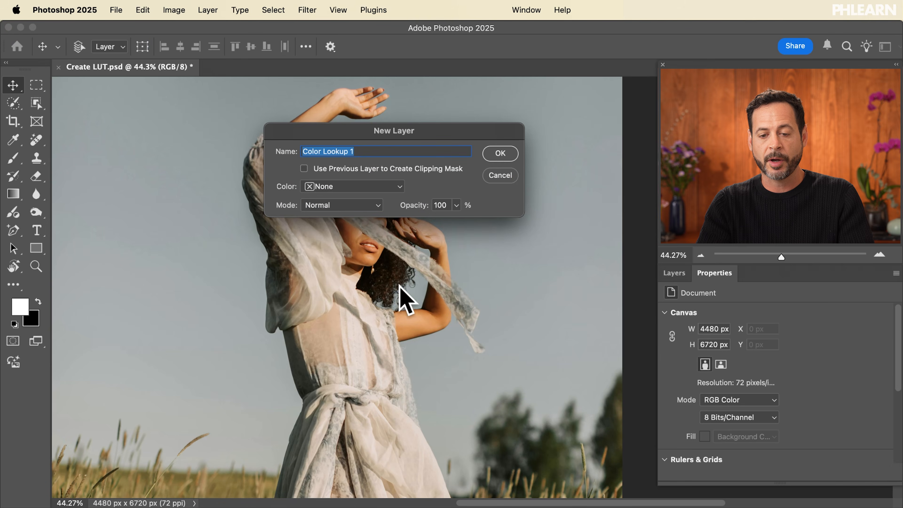
{"action": "left_click", "coordinate": [499, 156]}
Step: Apply the installed Warm Cool Vibe.CUBE as the 3DLUT file of the portrait's Color Lookup layer
{"action": "left_click_drag", "start_coordinate": [707, 278], "coordinate": [399, 86]}
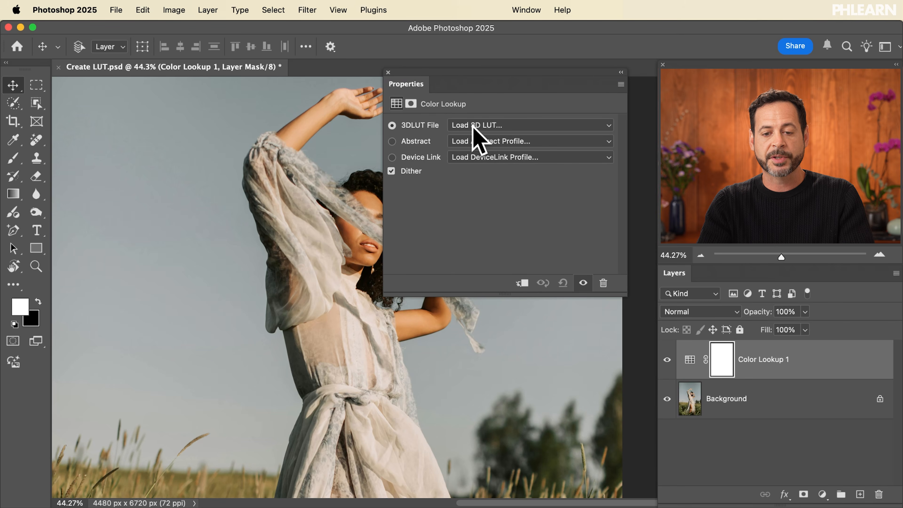
{"action": "left_click", "coordinate": [483, 125]}
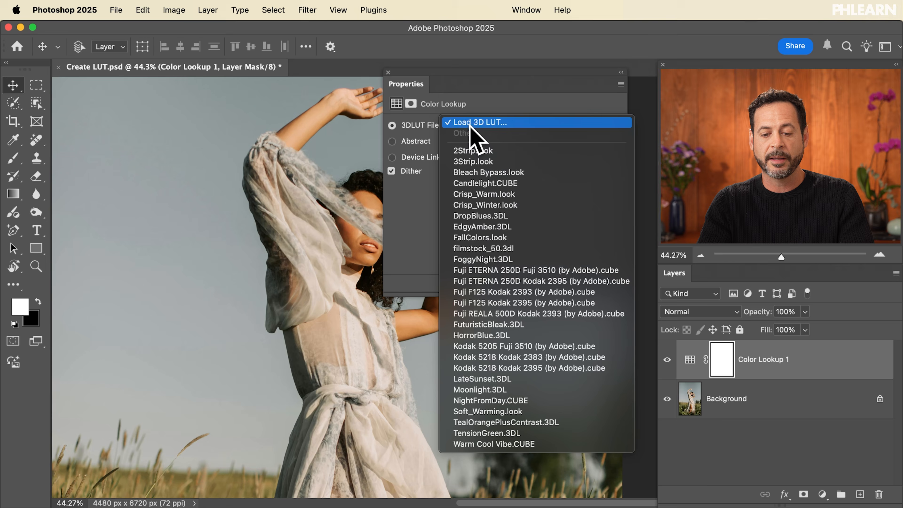
{"action": "left_click", "coordinate": [505, 447]}
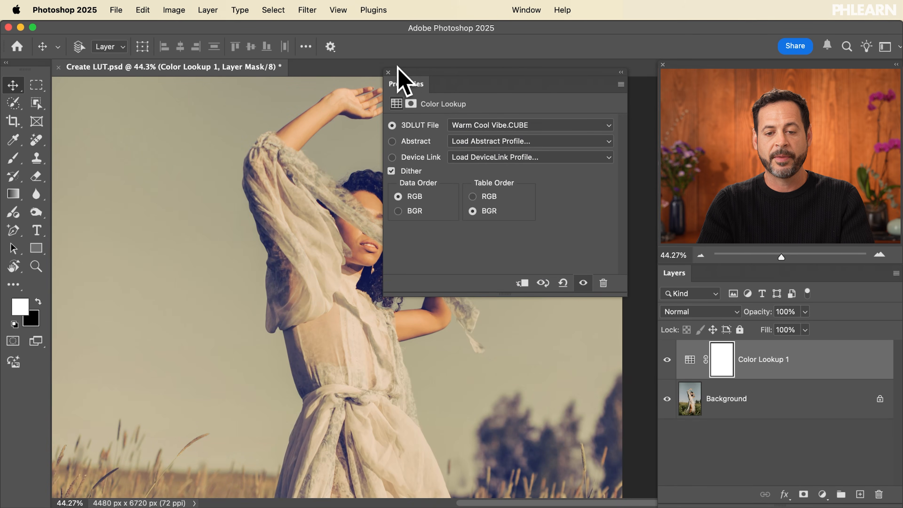
{"action": "left_click_drag", "start_coordinate": [398, 85], "coordinate": [726, 281]}
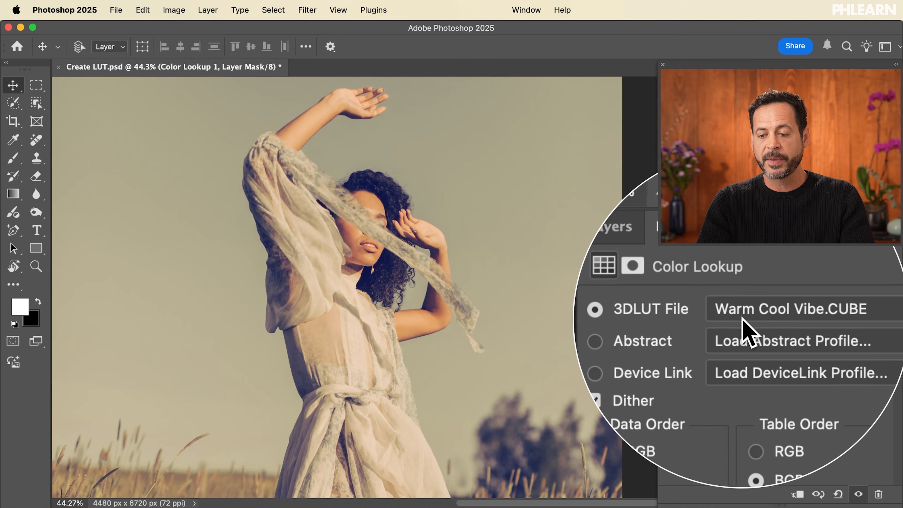
Step: Compare the portrait with and without the Color Lookup layer, leave the layer visible, and inspect the graded image
{"action": "left_click", "coordinate": [674, 273]}
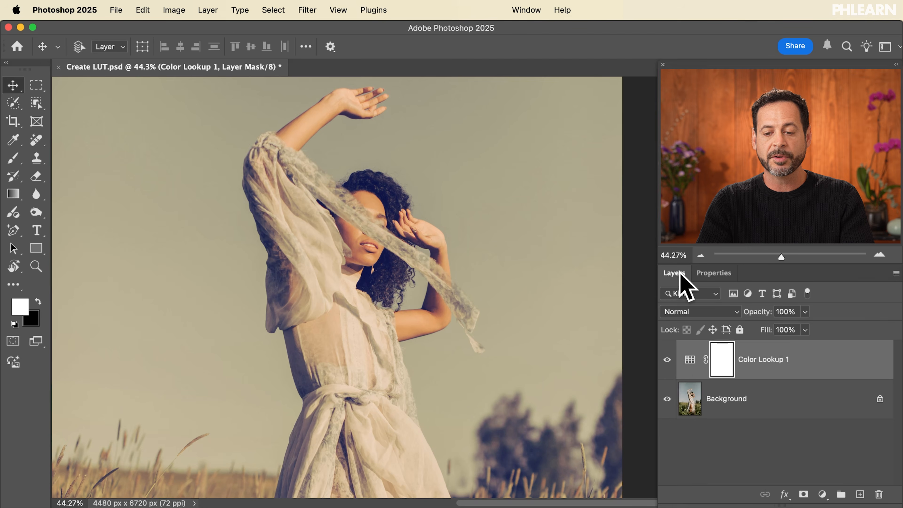
{"action": "left_click", "coordinate": [673, 366]}
{"action": "left_click", "coordinate": [673, 367]}
{"action": "left_click", "coordinate": [674, 367]}
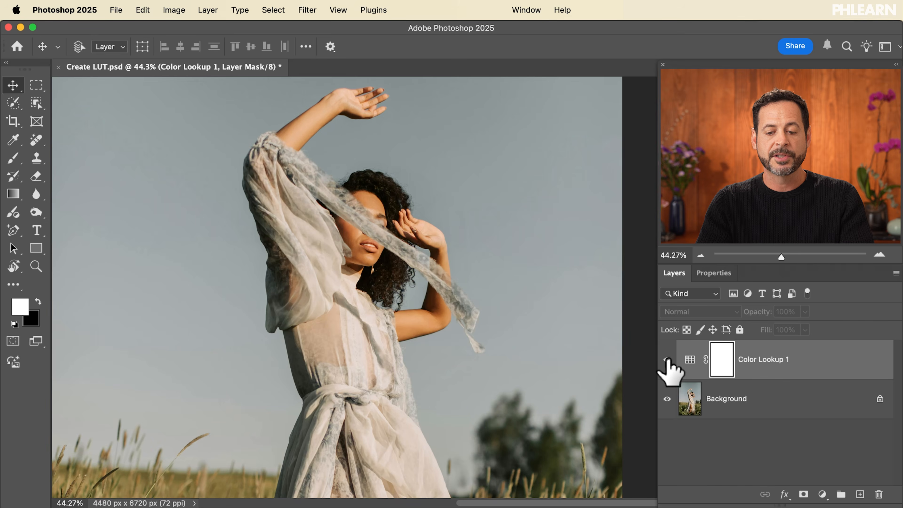
{"action": "left_click", "coordinate": [674, 366]}
{"action": "scroll", "coordinate": [438, 229], "scroll_direction": "down", "scroll_amount": 5}
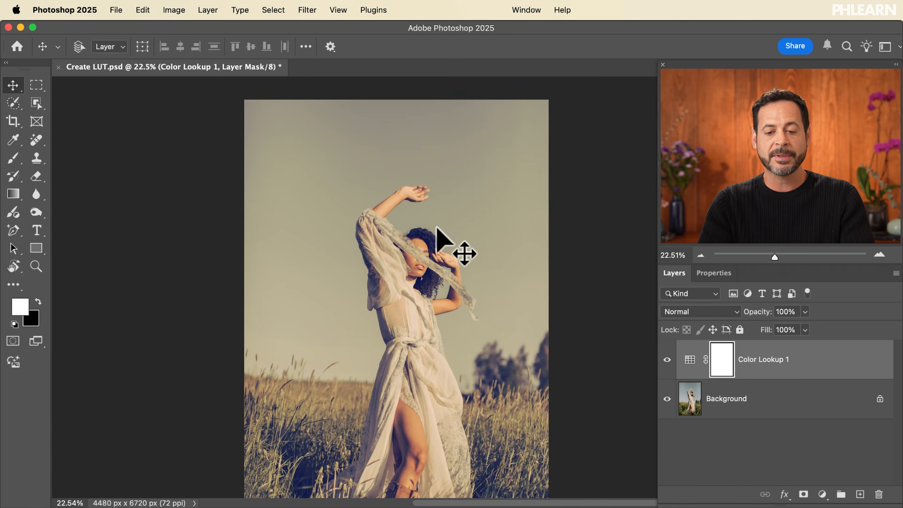
{"action": "scroll", "coordinate": [438, 230], "scroll_direction": "up", "scroll_amount": 6}
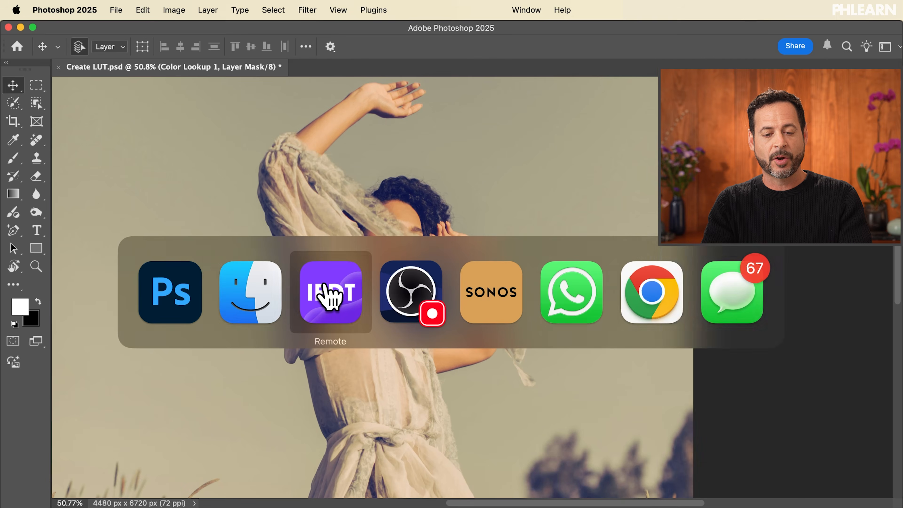
Step: Switch to Finder's 3DLUTs folder and select the files from Candlelight.CUBE through FuturisticBleak.3DL
{"action": "left_click", "coordinate": [322, 271]}
{"action": "key", "text": "super+Tab"}
{"action": "left_click", "coordinate": [318, 299]}
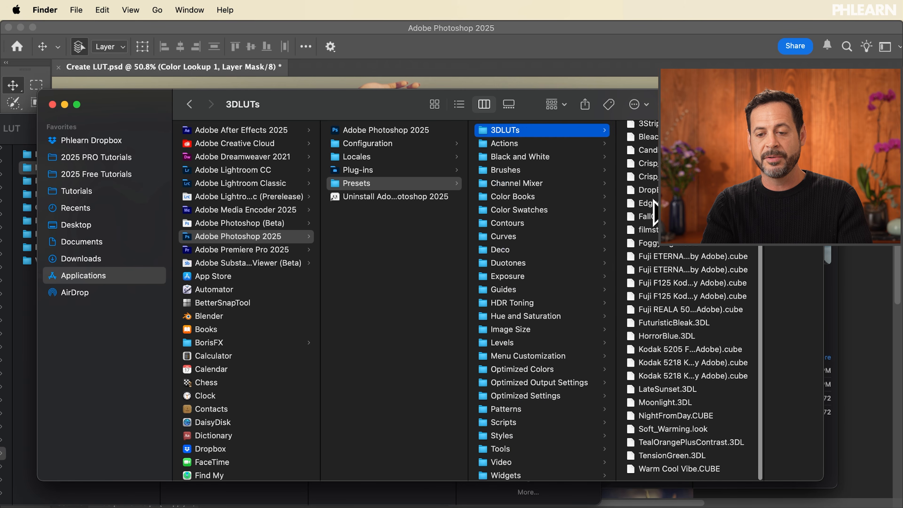
{"action": "left_click", "coordinate": [646, 150]}
{"action": "left_click", "coordinate": [610, 323], "text": "shift"}
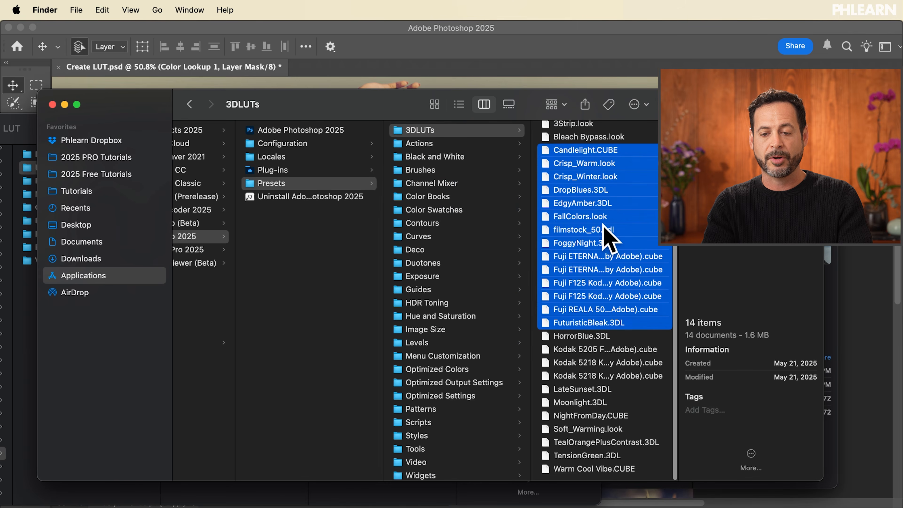